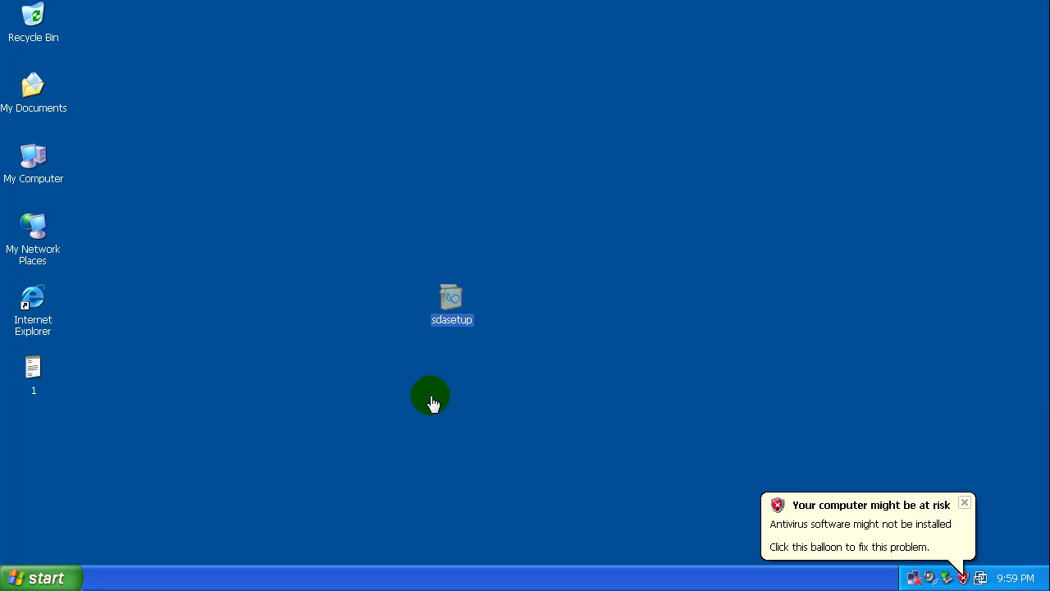
View the properties of the sdasetup installer file, then close them.
left_click(558, 355)
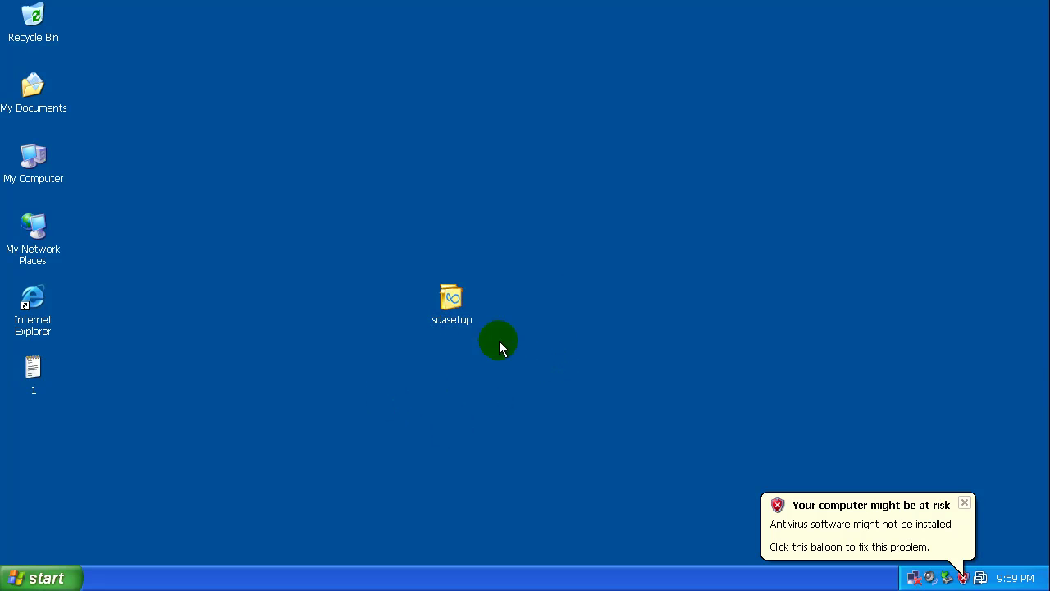
right_click(482, 291)
right_click(452, 299)
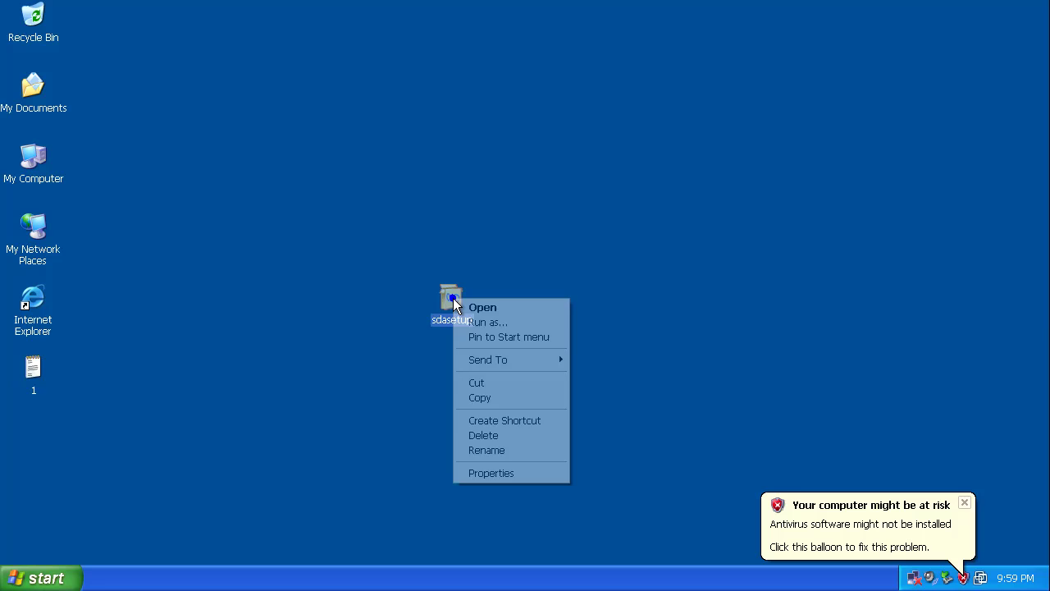
left_click(490, 473)
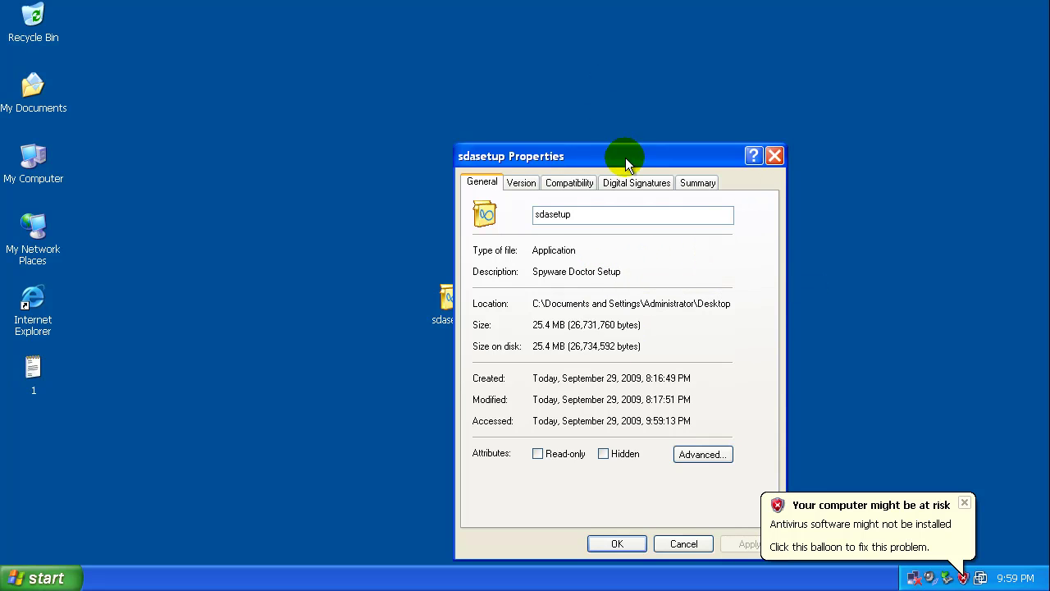
left_click_drag(625, 158, 497, 102)
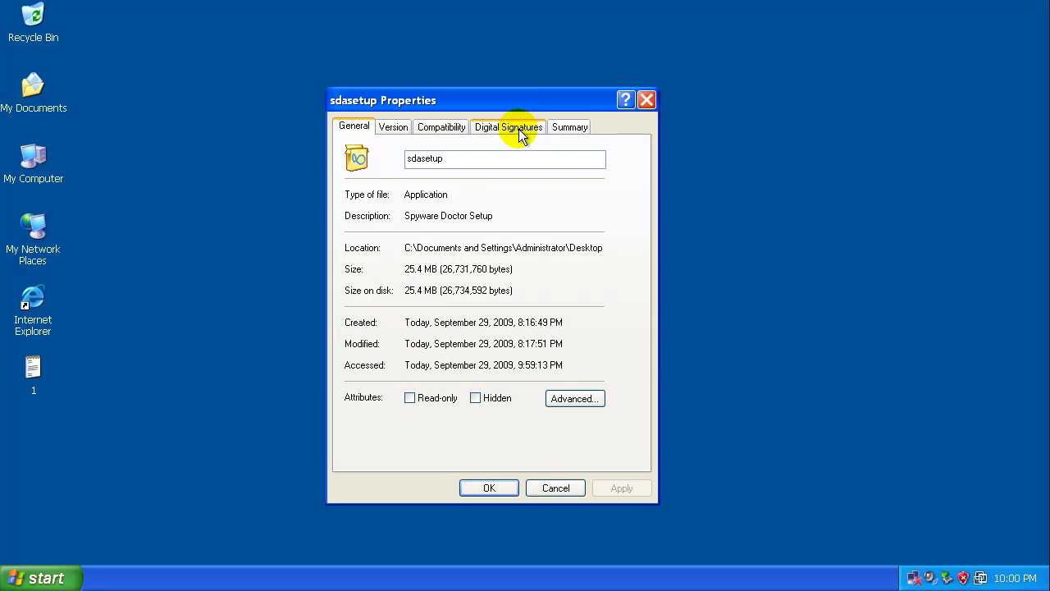
left_click(558, 482)
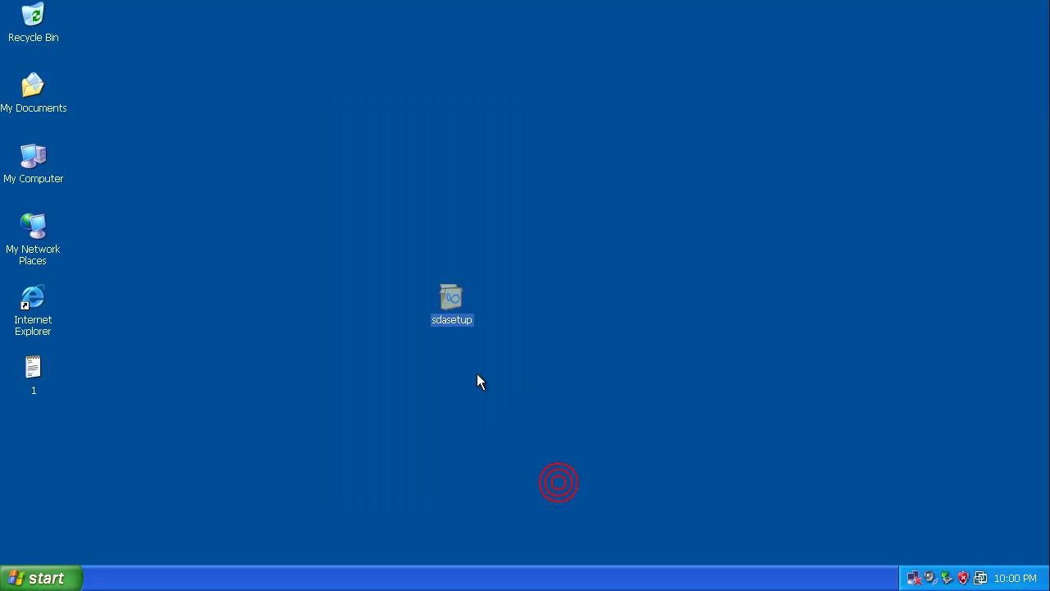
Move the sdasetup icon beside file 1 and launch the Spyware Doctor installer.
left_click(459, 302)
left_click_drag(349, 365, 156, 375)
left_click(101, 370)
double_click(101, 370)
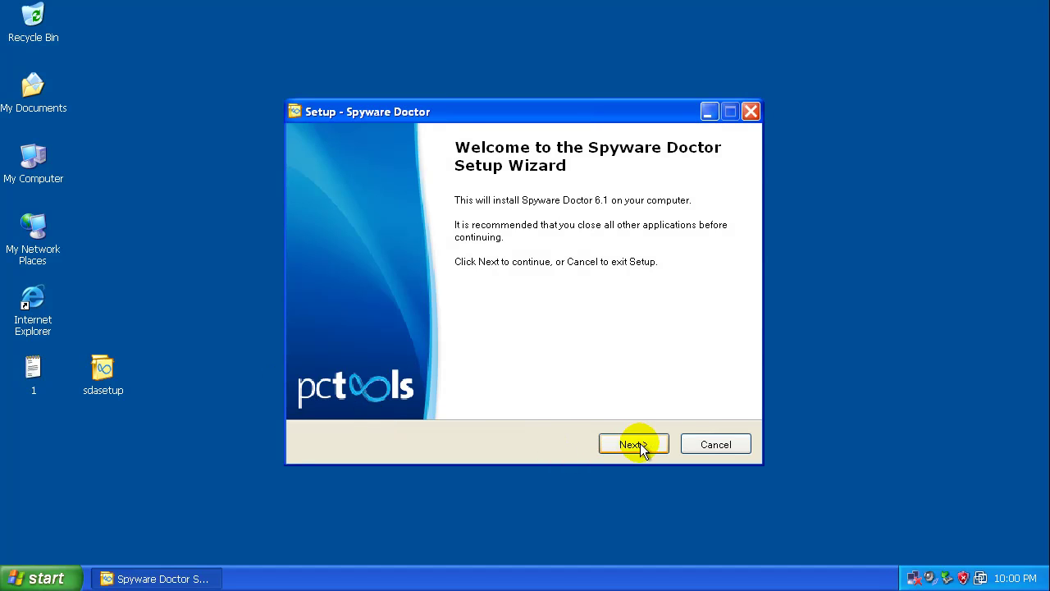
Accept the licence agreement, keep the default install location and additional tasks.
left_click(640, 446)
left_click(422, 385)
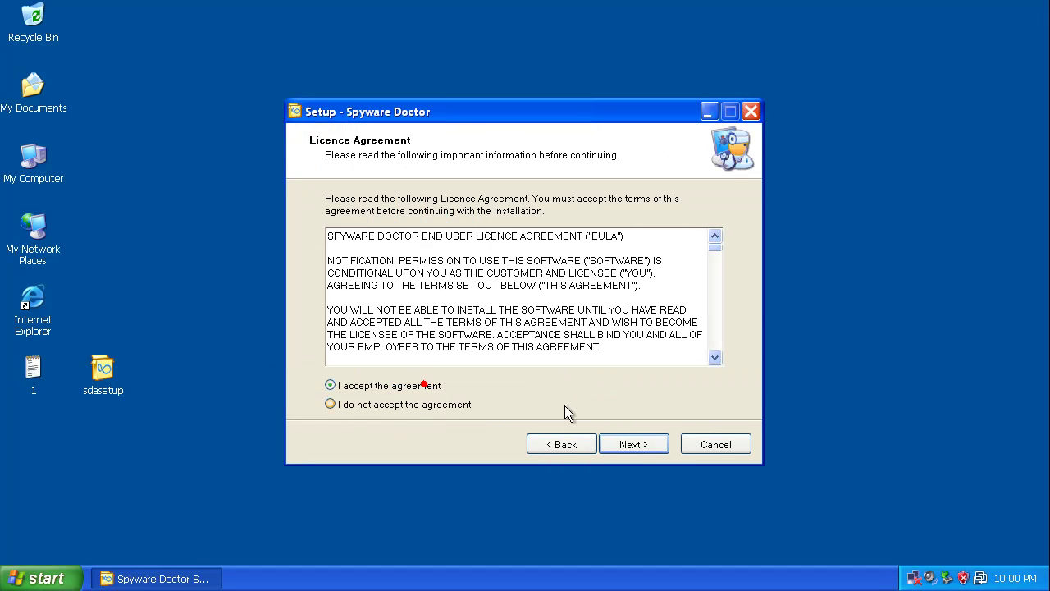
left_click(654, 449)
left_click(655, 449)
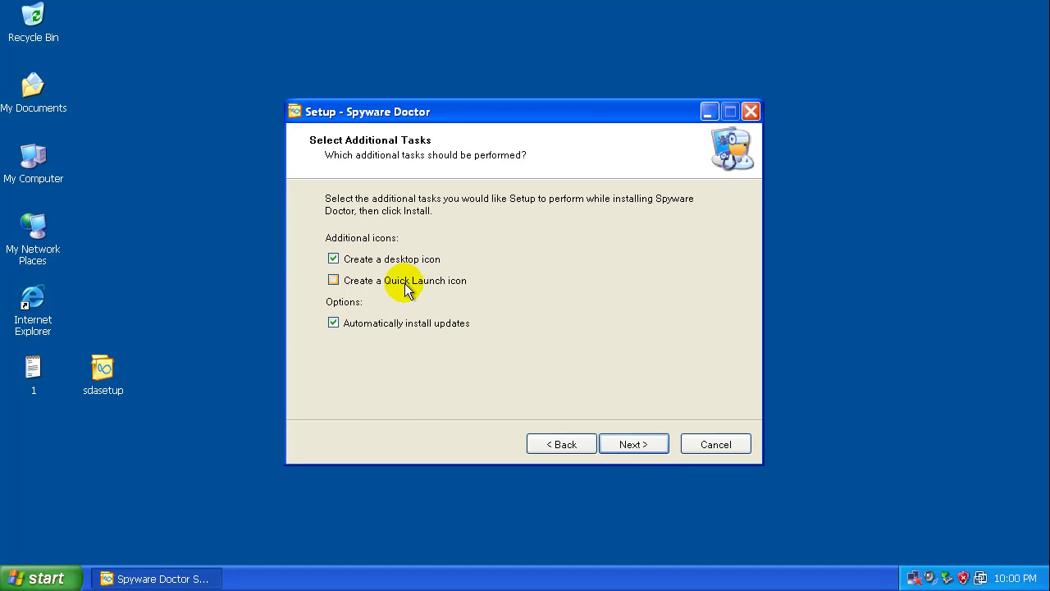
left_click(646, 448)
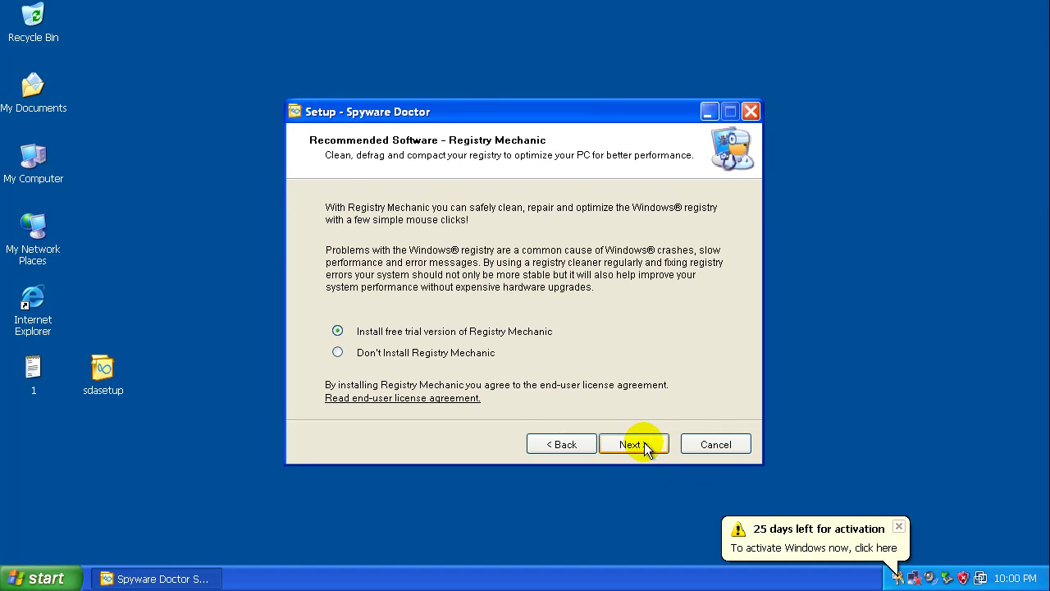
Install with the free Registry Mechanic trial, dismissing activation and network notices while files copy.
left_click(645, 445)
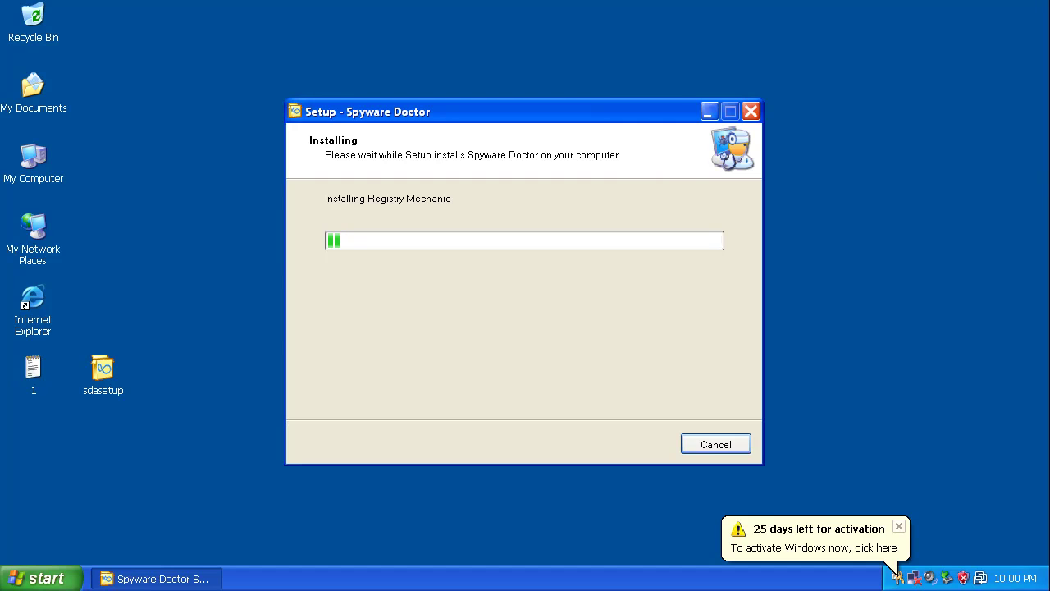
left_click(835, 401)
left_click(916, 525)
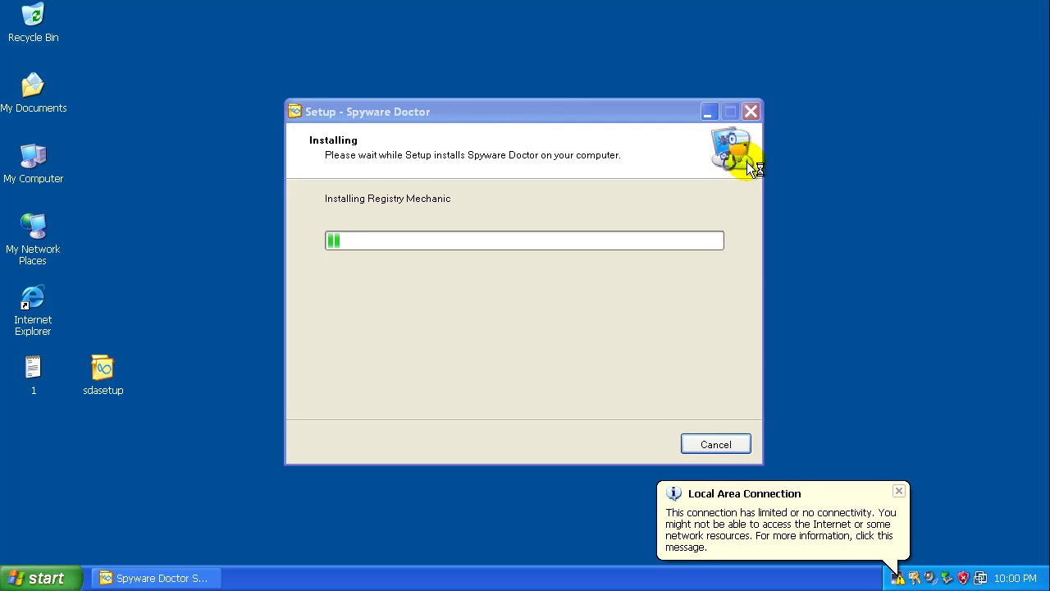
left_click(899, 493)
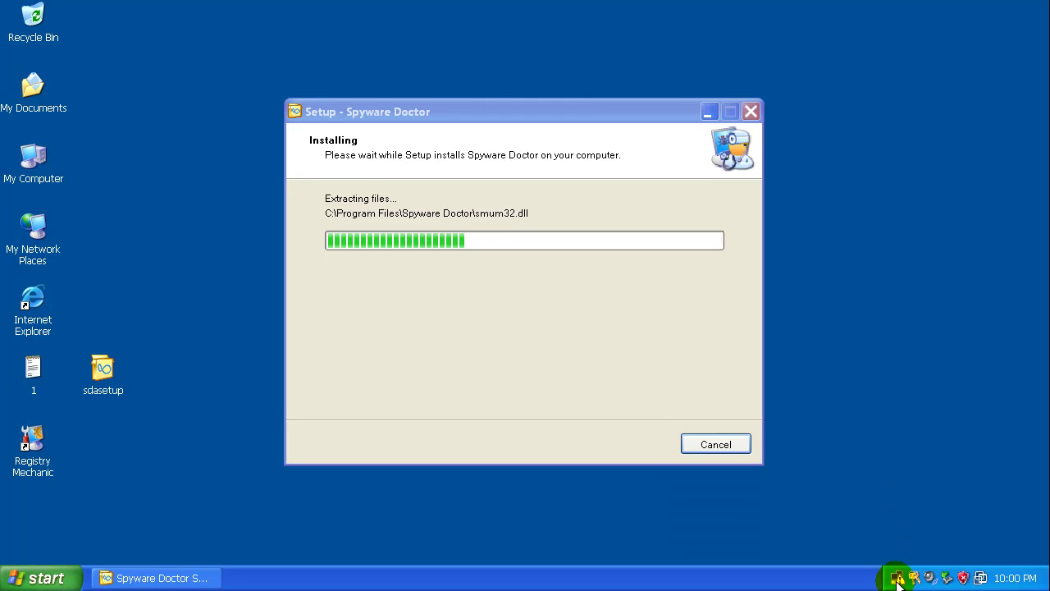
mouse_move(898, 581)
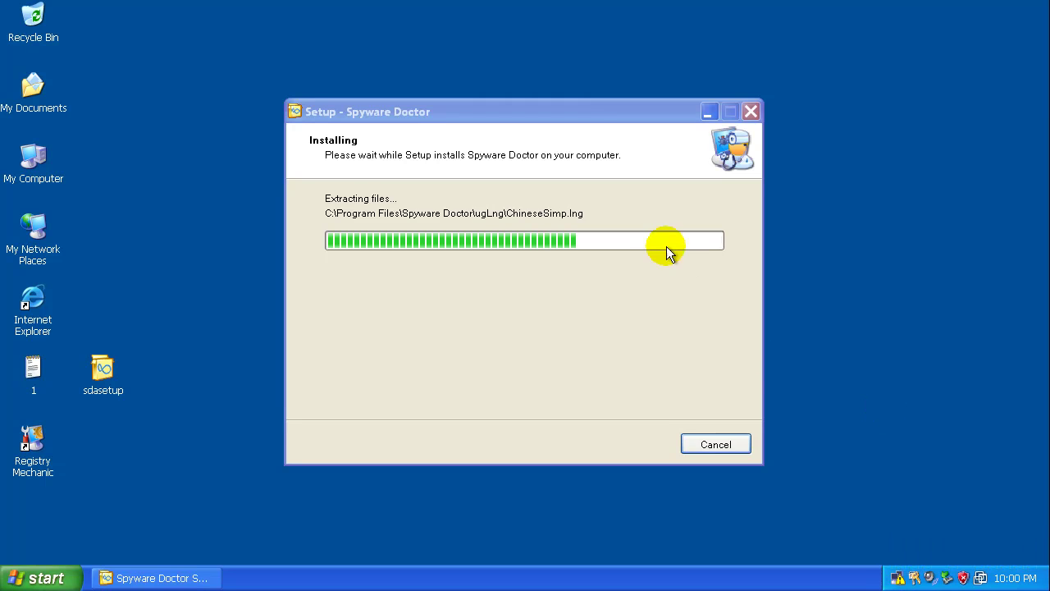
left_click(574, 109)
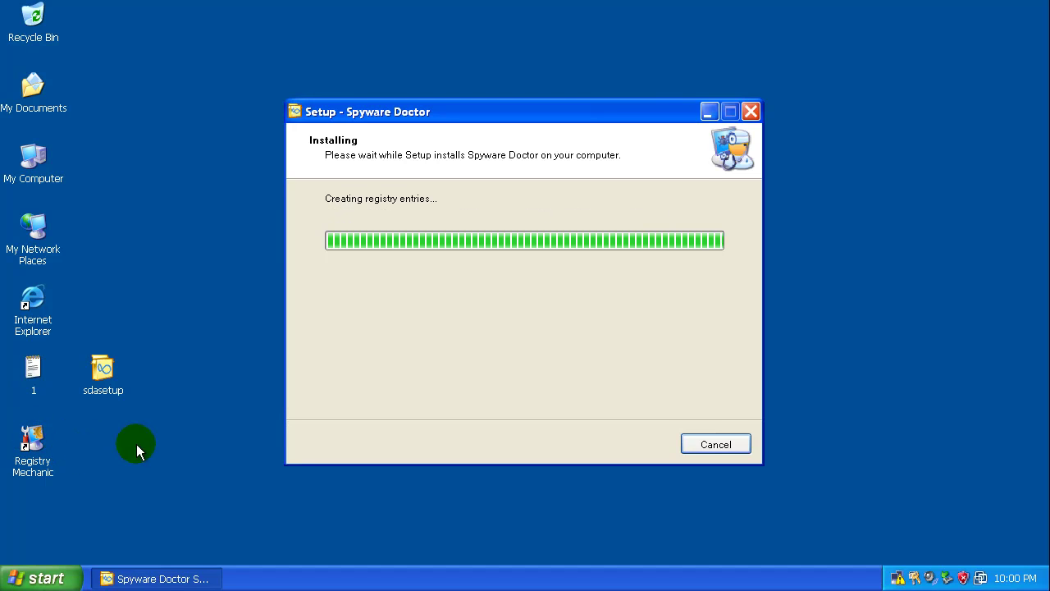
left_click(530, 113)
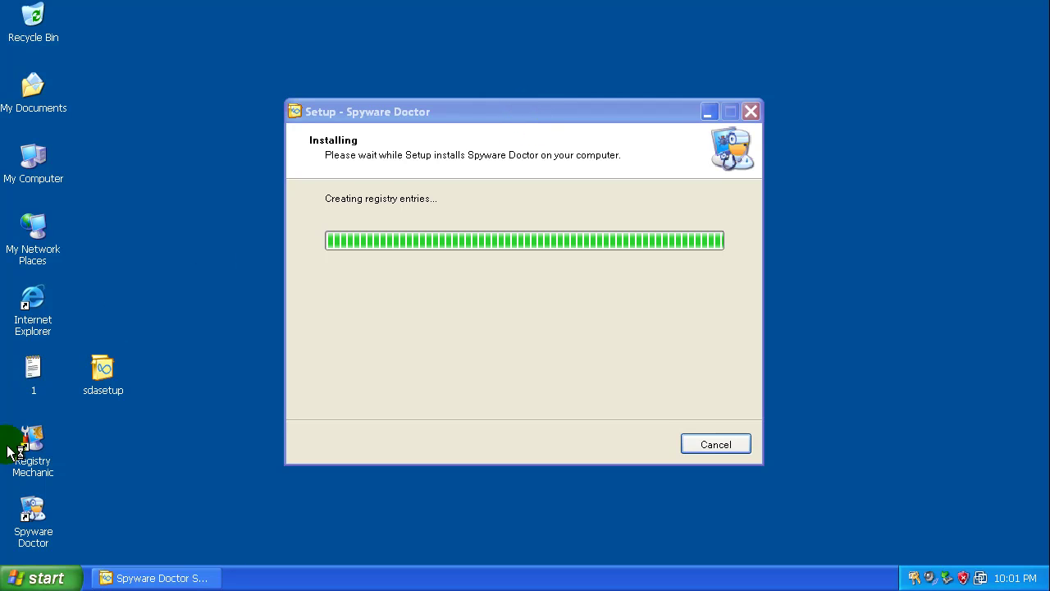
left_click(521, 114)
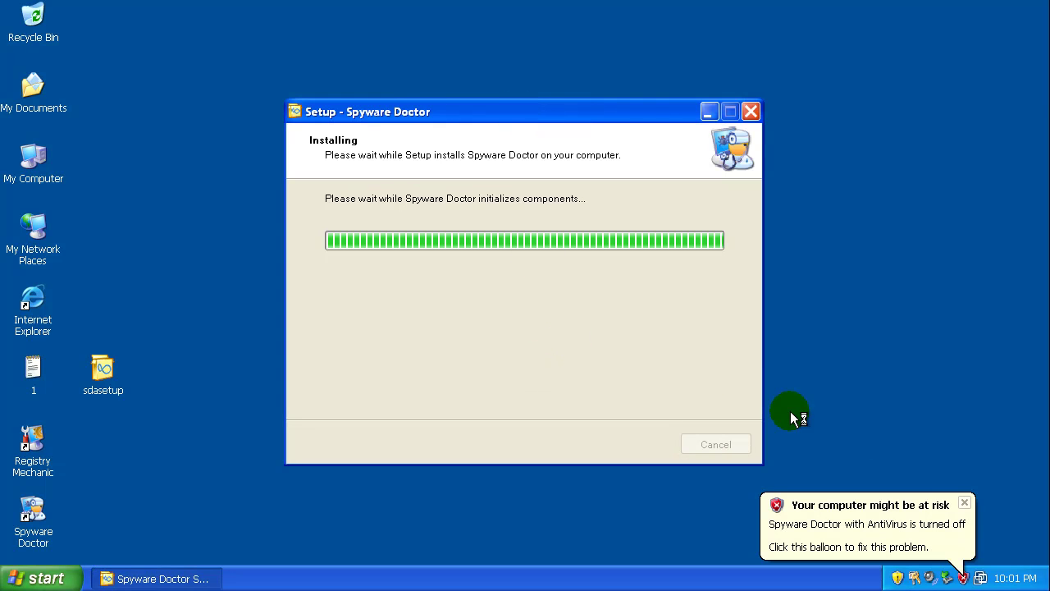
Dismiss the computer-at-risk notice and wait for the setup thank-you page.
left_click(965, 503)
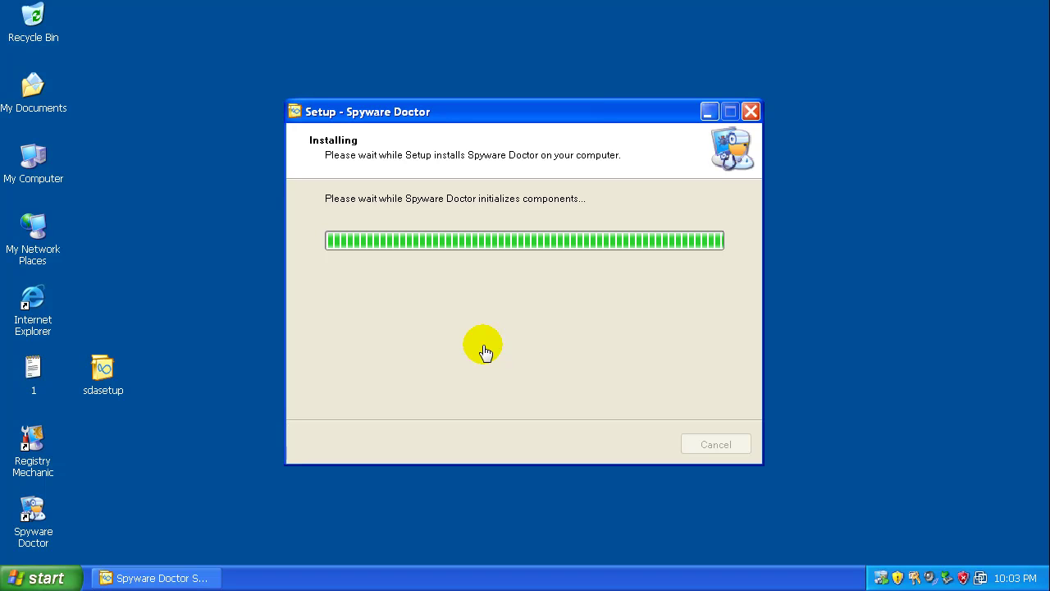
left_click(881, 576)
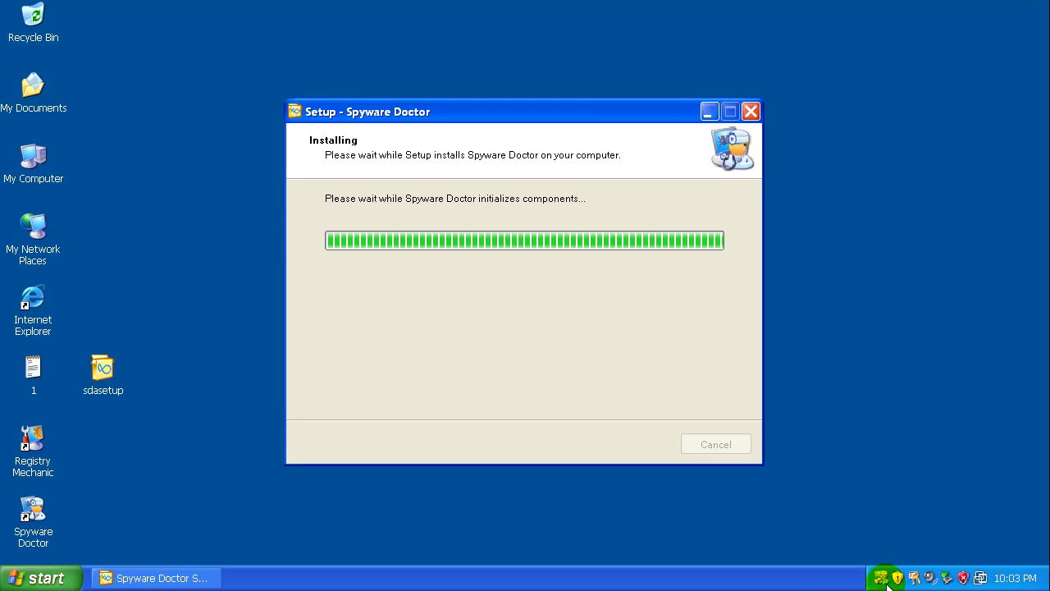
left_click(801, 574)
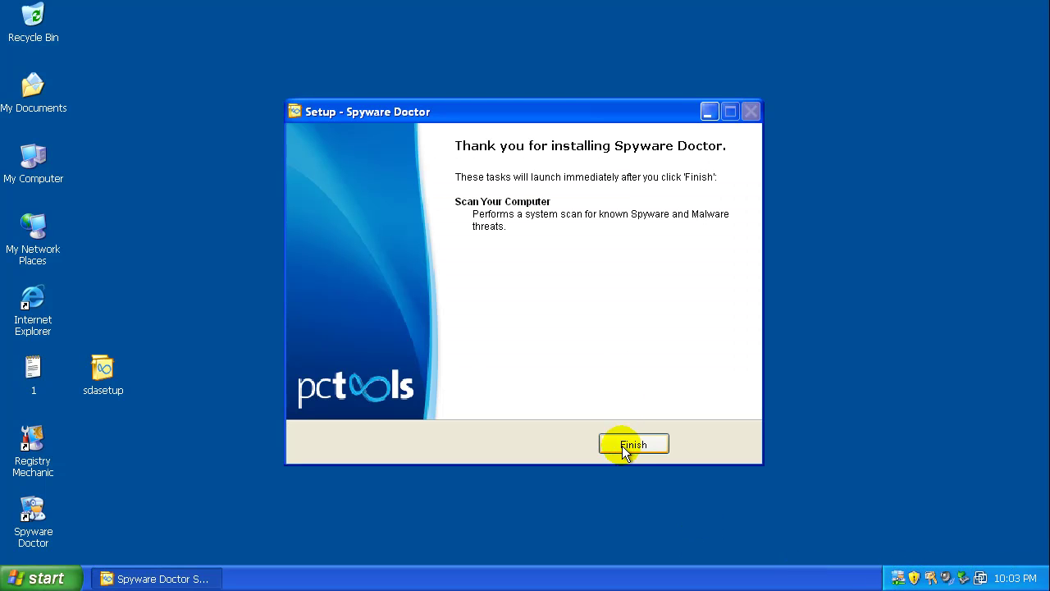
Finish setup to start Intelli-Scan, inspect the Adware.Advertising threat, and accept IntelliGuard activation.
left_click(628, 445)
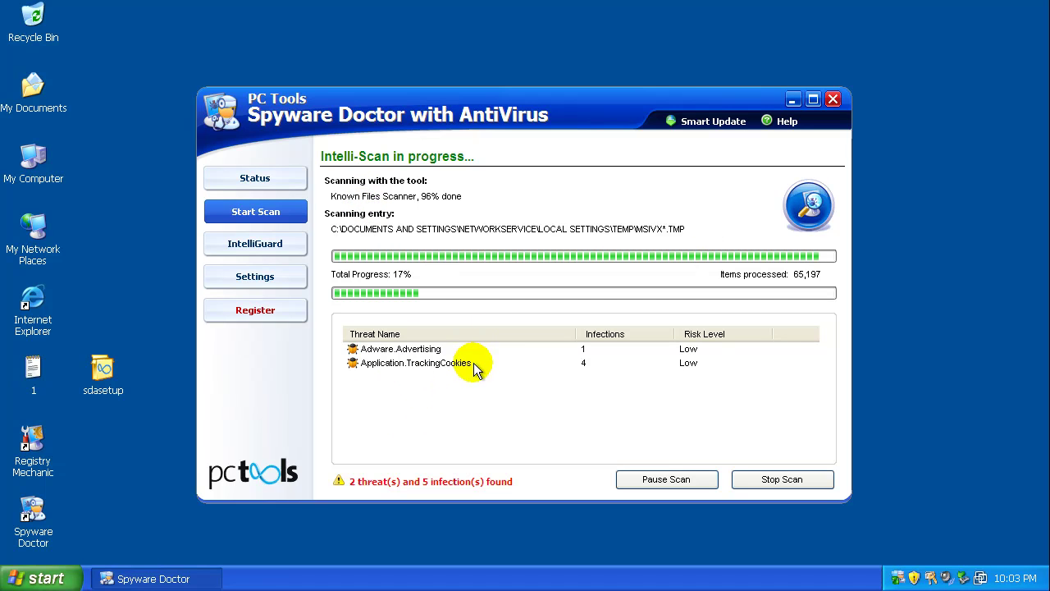
left_click(352, 351)
left_click(353, 351)
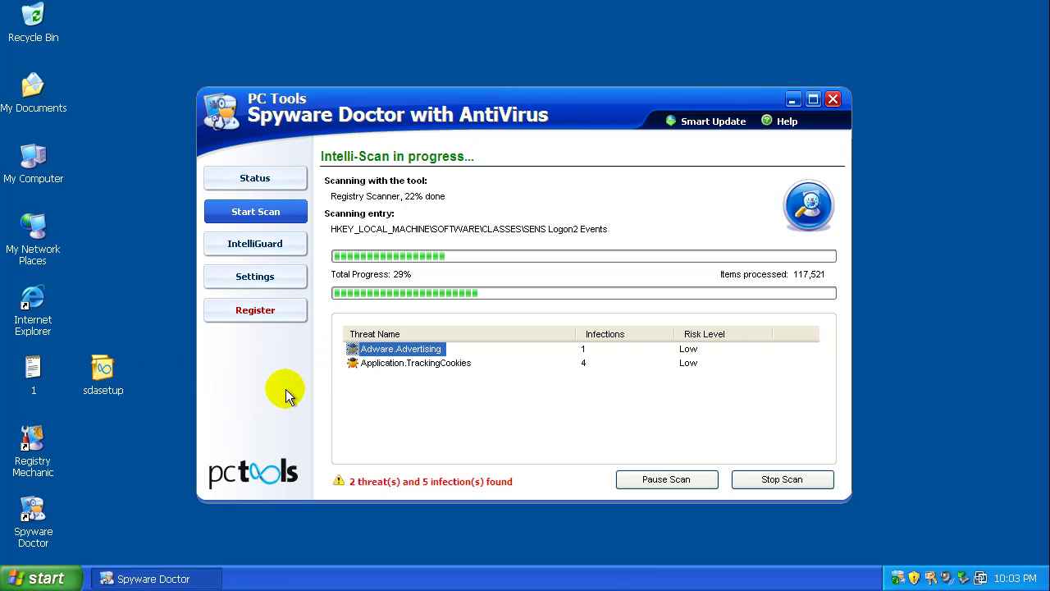
left_click(433, 382)
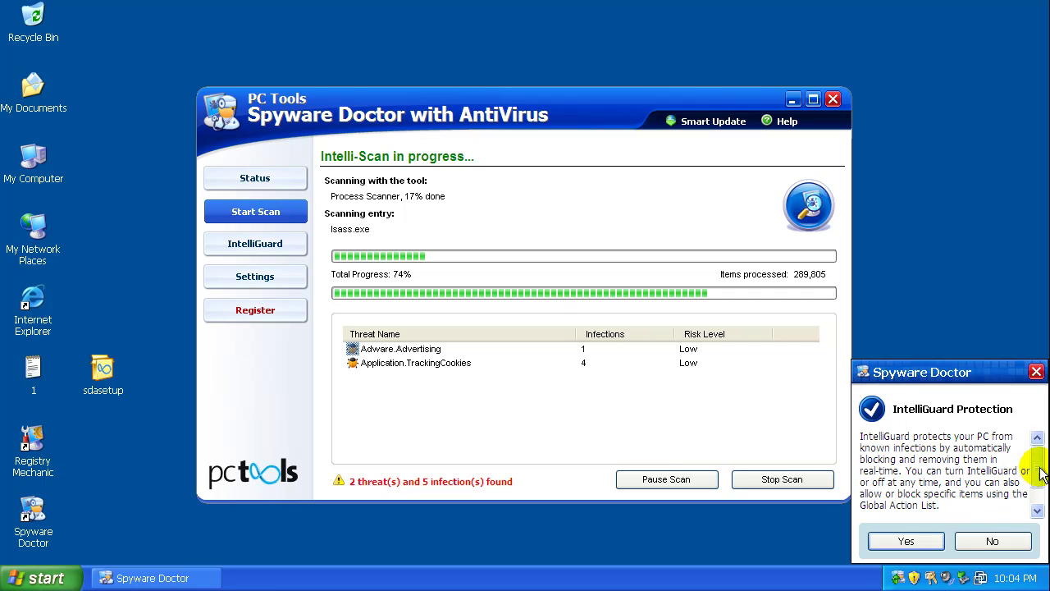
left_click(1038, 502)
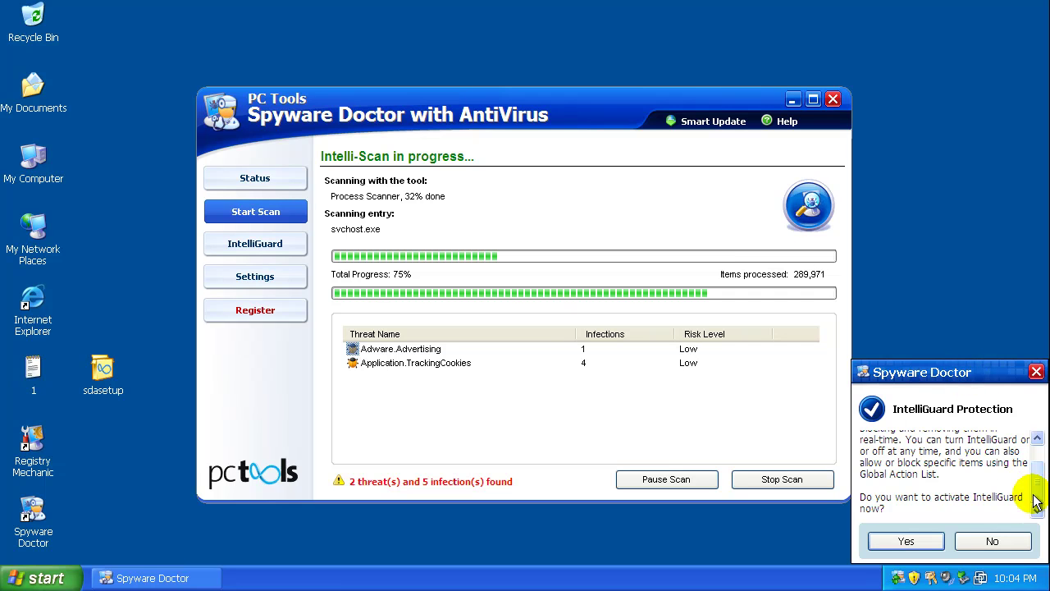
left_click(902, 539)
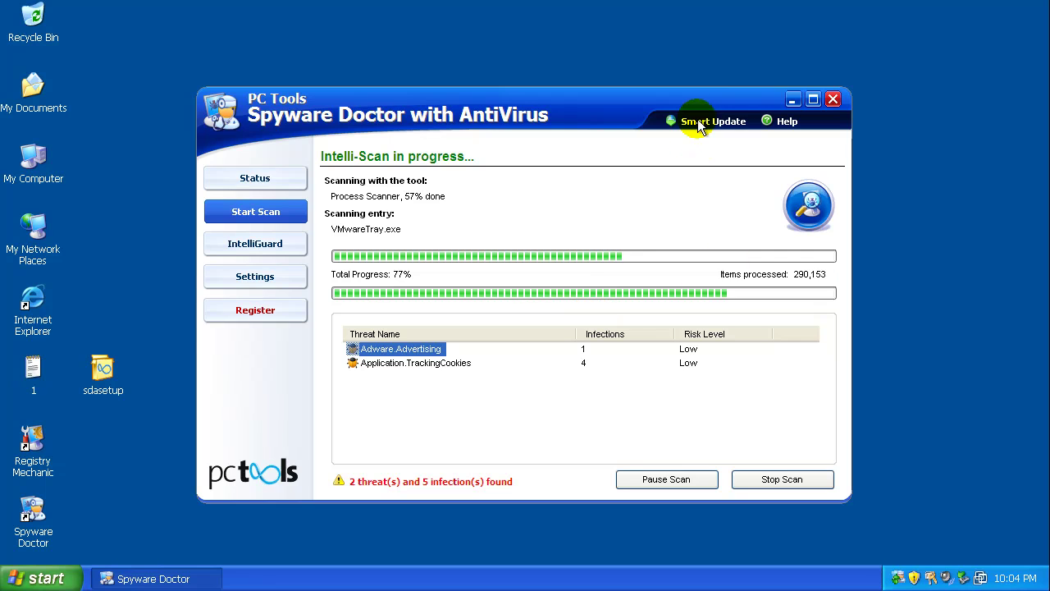
In Settings, turn on 'Scan for rootkit hidden files', confirm the warning, and apply.
left_click(254, 276)
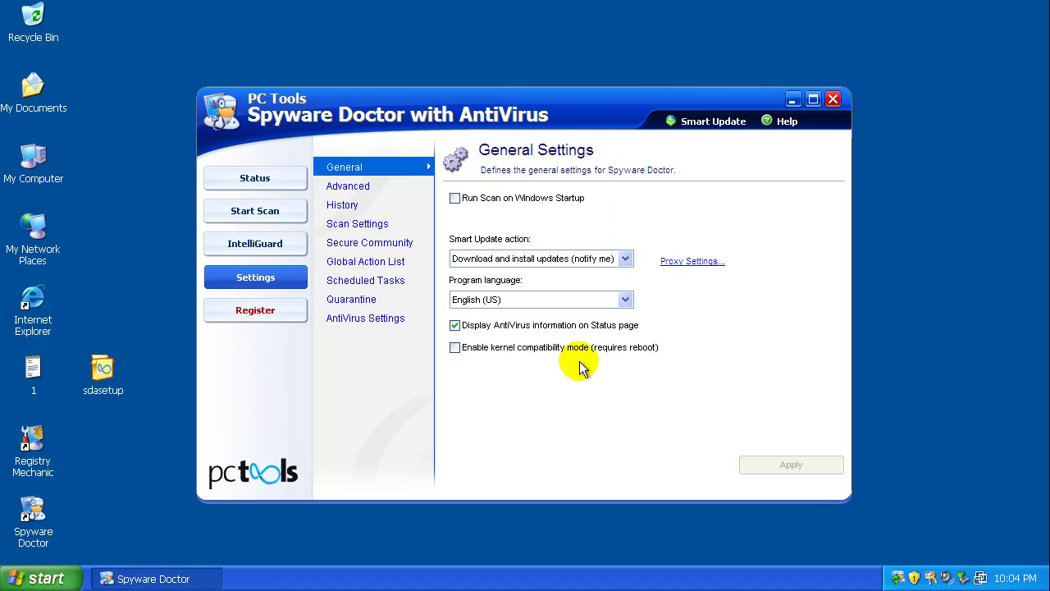
left_click(359, 187)
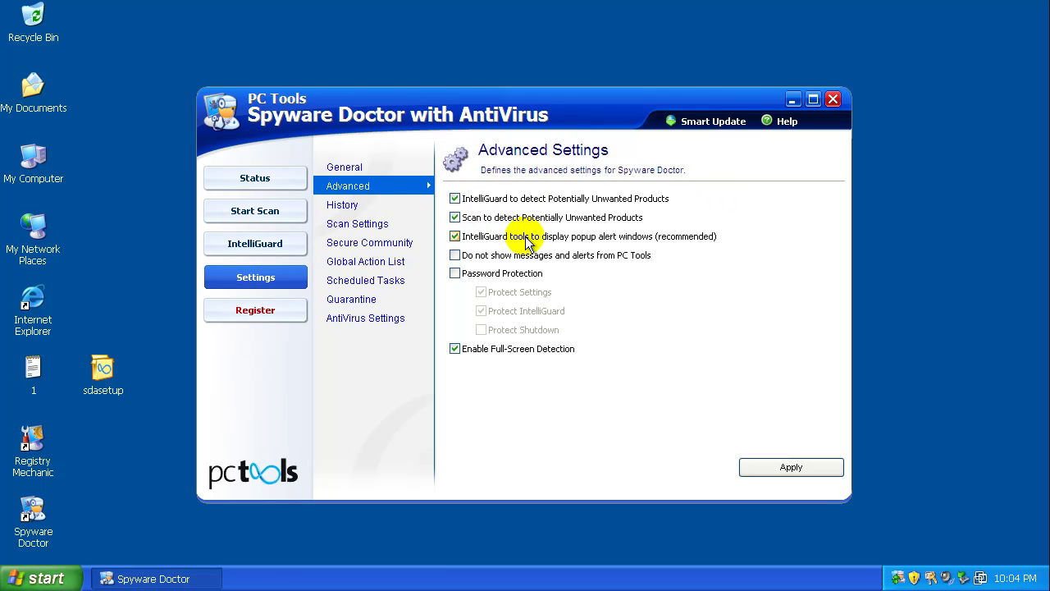
left_click(786, 471)
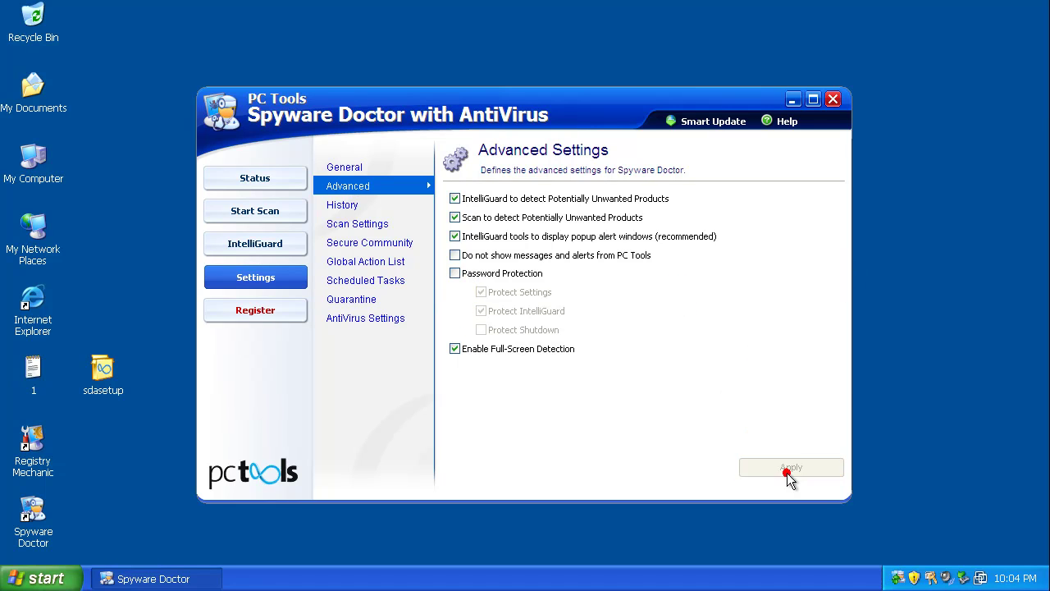
left_click(354, 205)
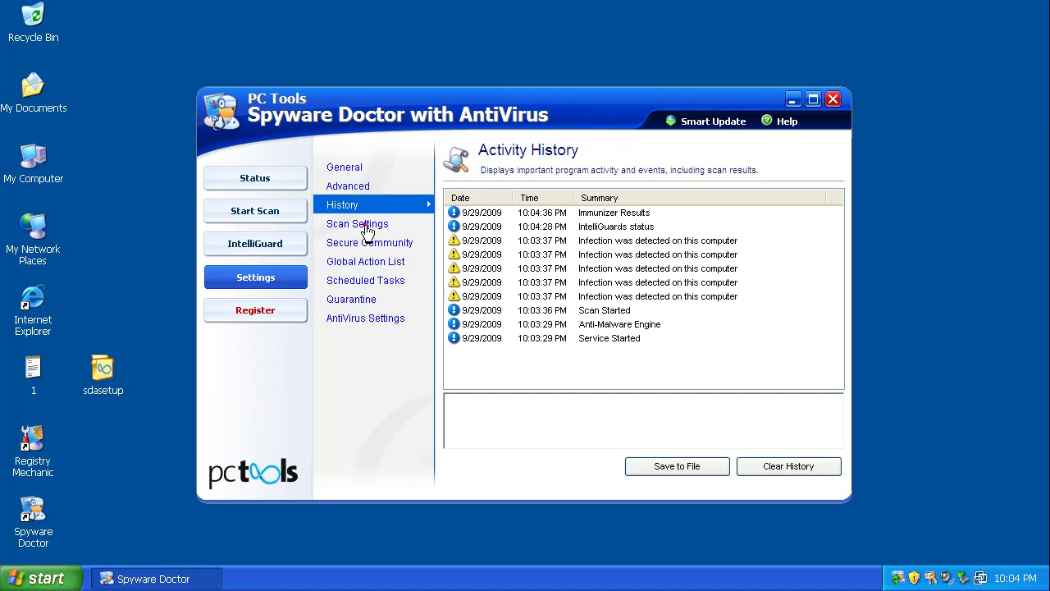
left_click(361, 227)
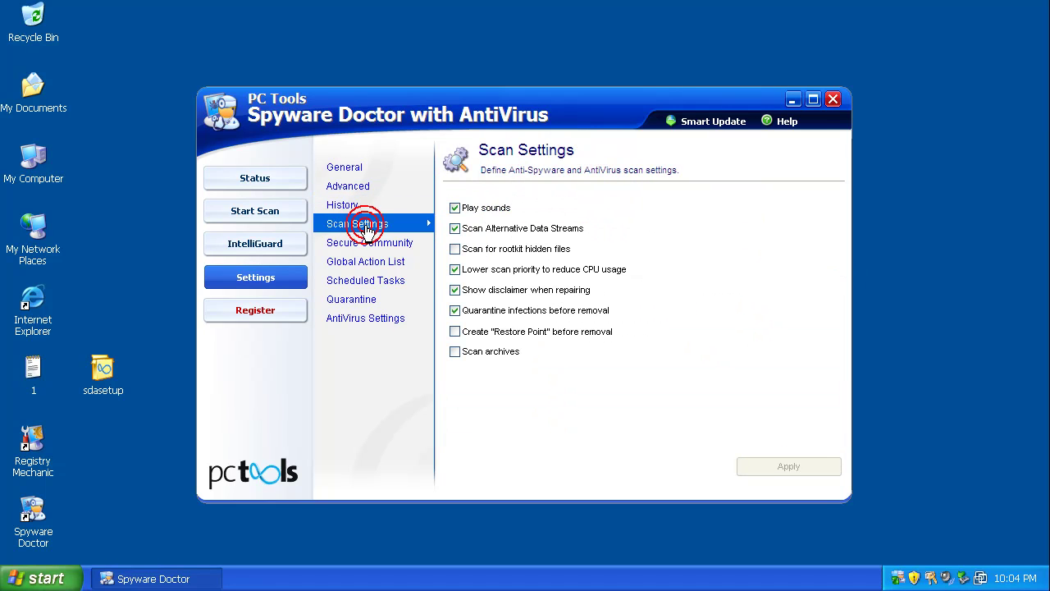
left_click(455, 249)
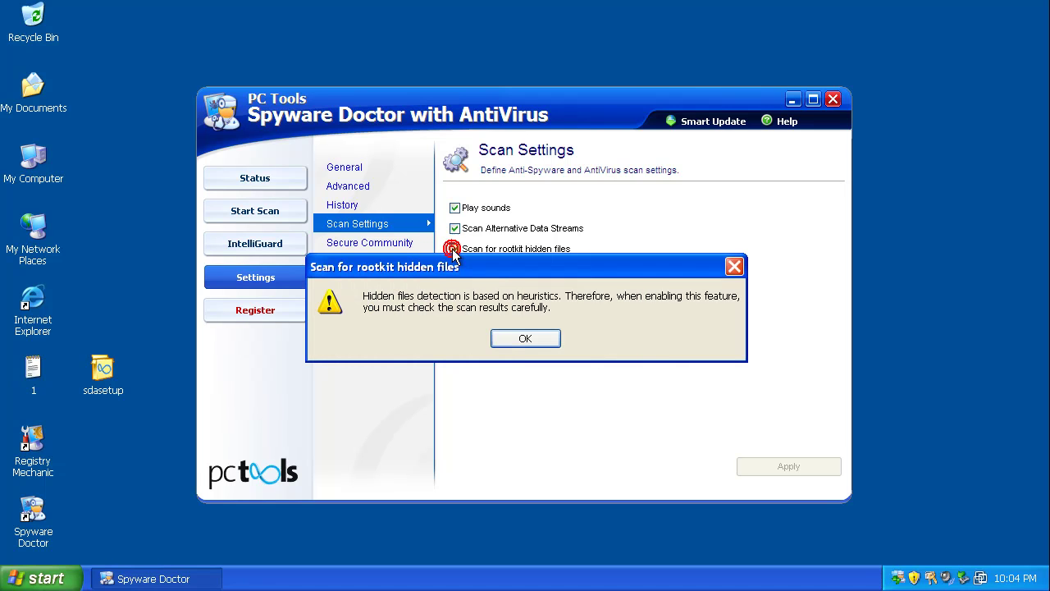
left_click(506, 339)
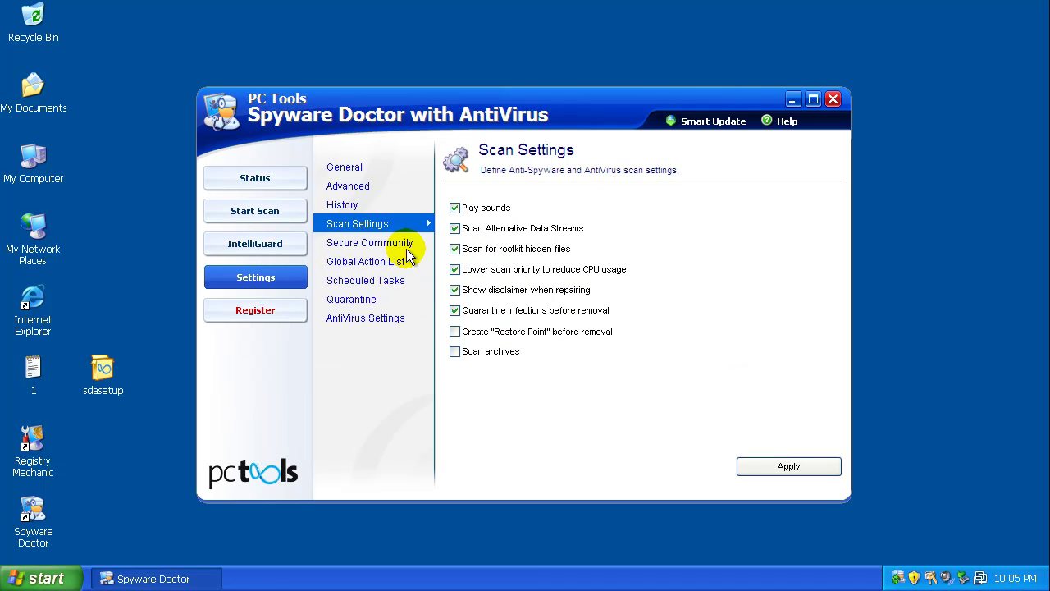
left_click(768, 471)
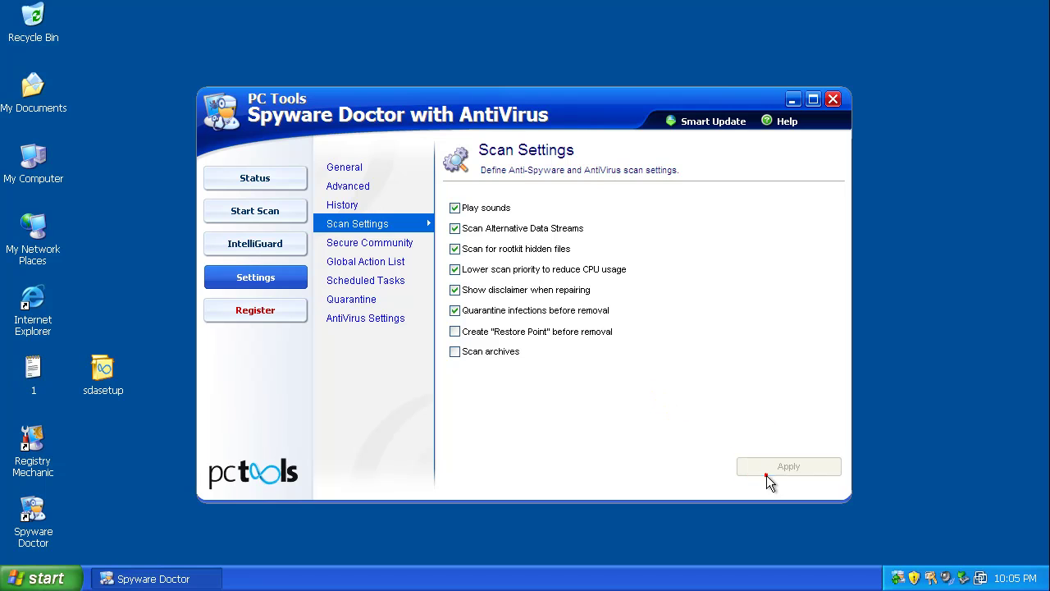
Review the Secure Community, Global Action List, scheduled scans and quarantine settings pages.
left_click(366, 247)
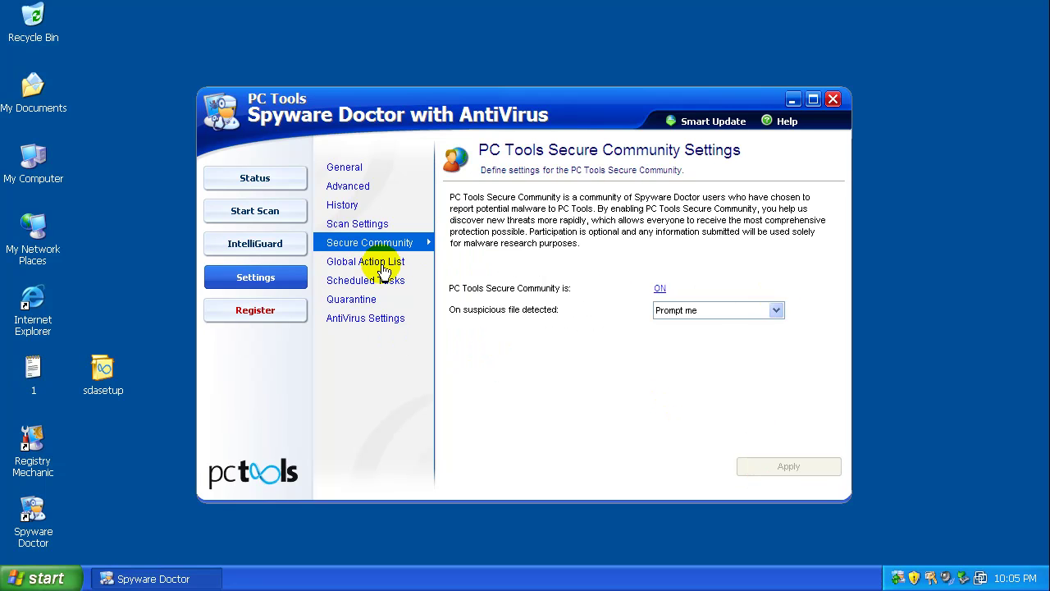
left_click(390, 265)
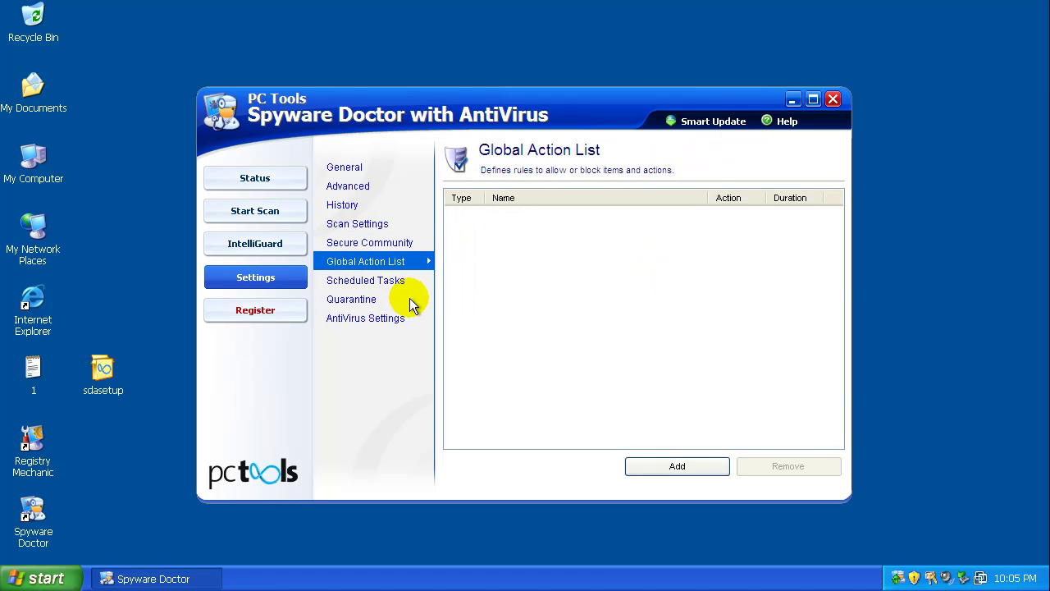
left_click(392, 282)
left_click(361, 301)
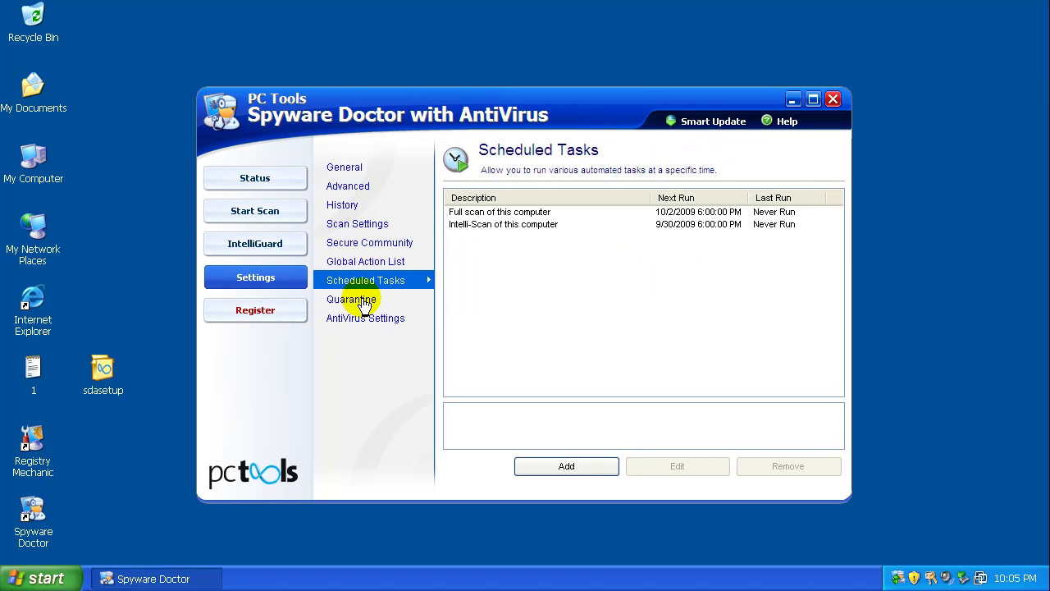
Keep AntiVirus heuristics and scan method at Normal and apply the AntiVirus settings.
left_click(380, 322)
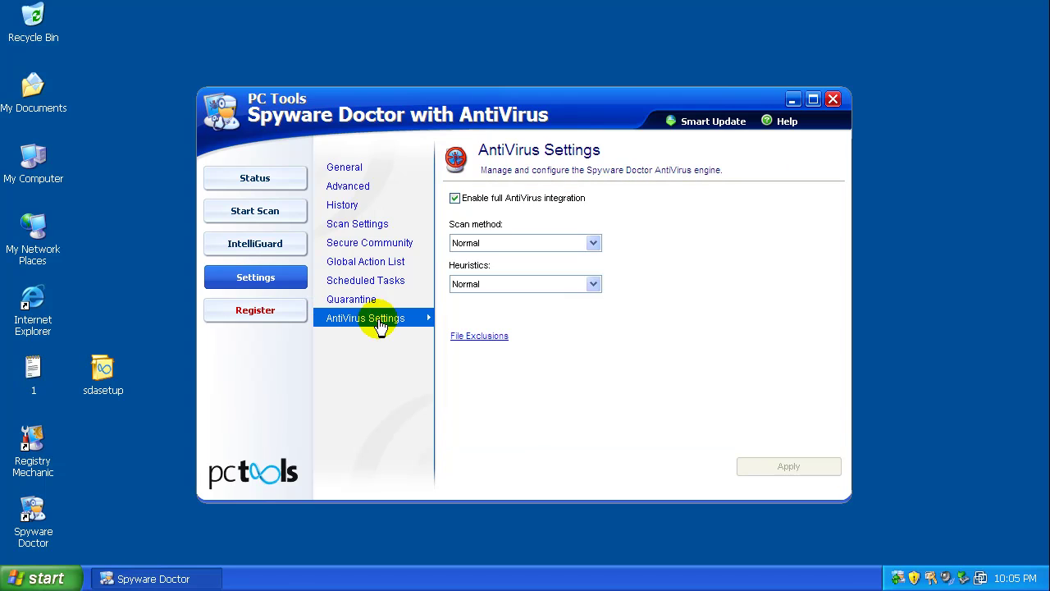
left_click(592, 285)
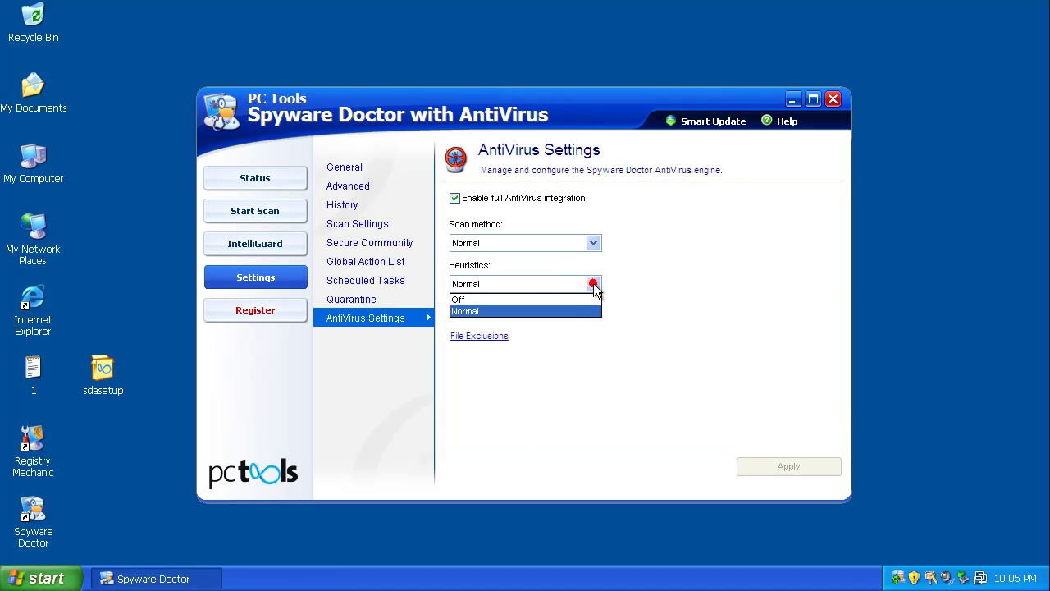
left_click(556, 311)
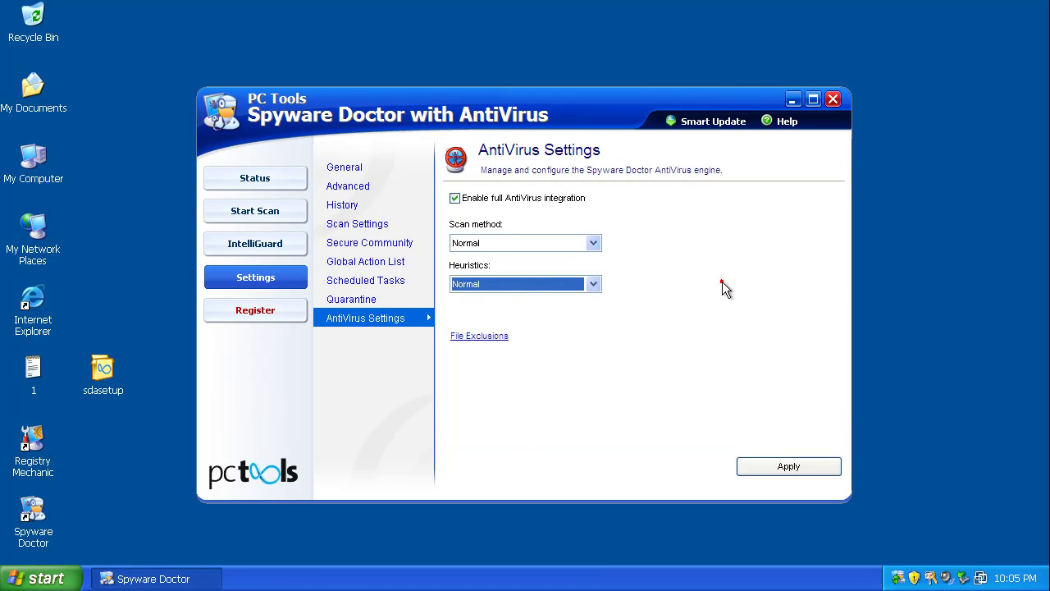
left_click(592, 243)
left_click(710, 261)
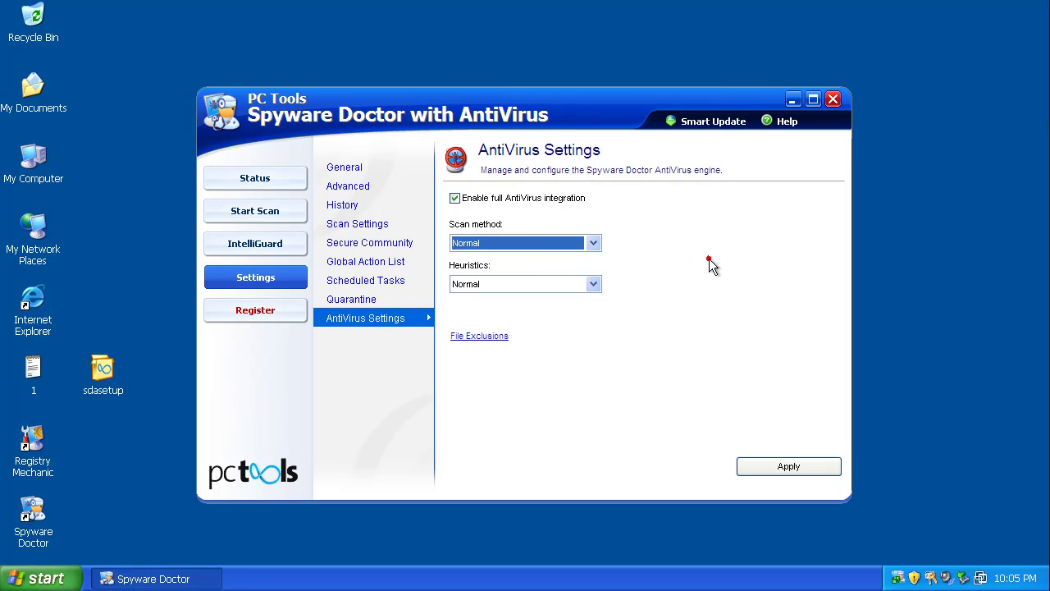
left_click(794, 465)
Scan from Status, expand Adware.Advertising and Application.TrackingCookies, then Fix Checked.
left_click(251, 183)
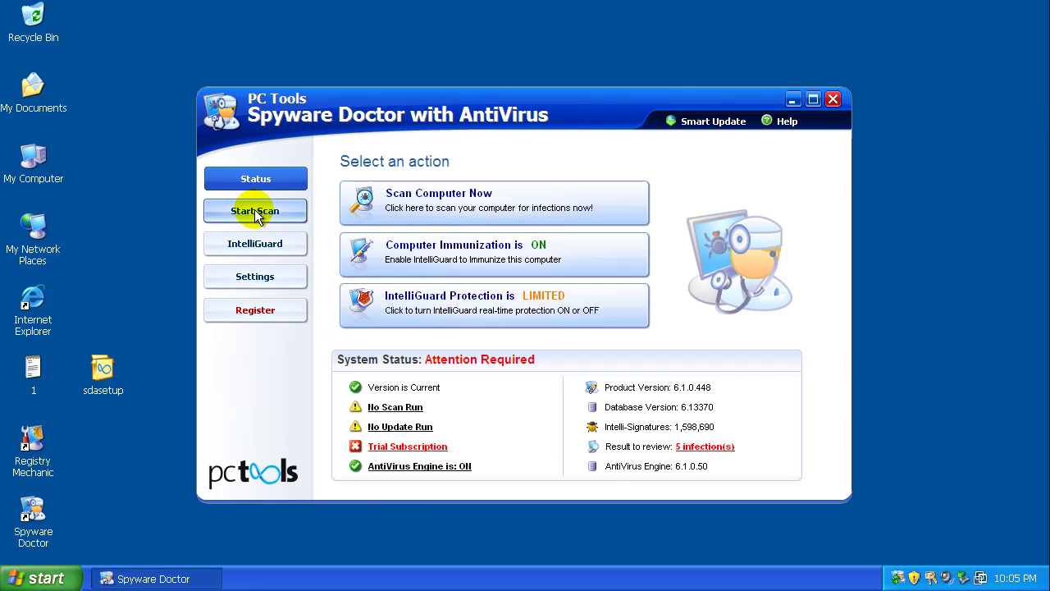
left_click(256, 212)
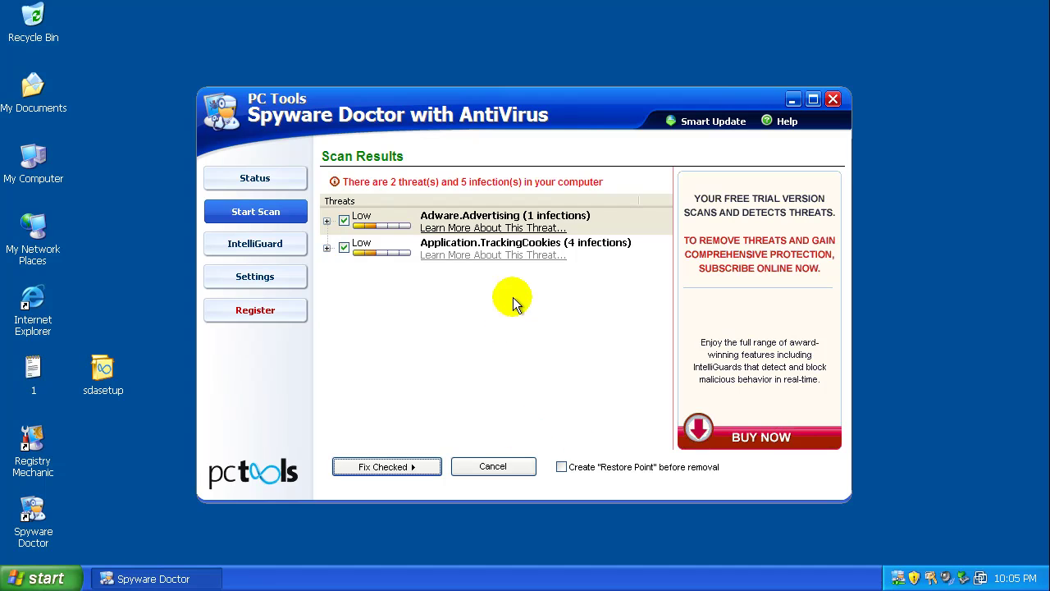
left_click(326, 220)
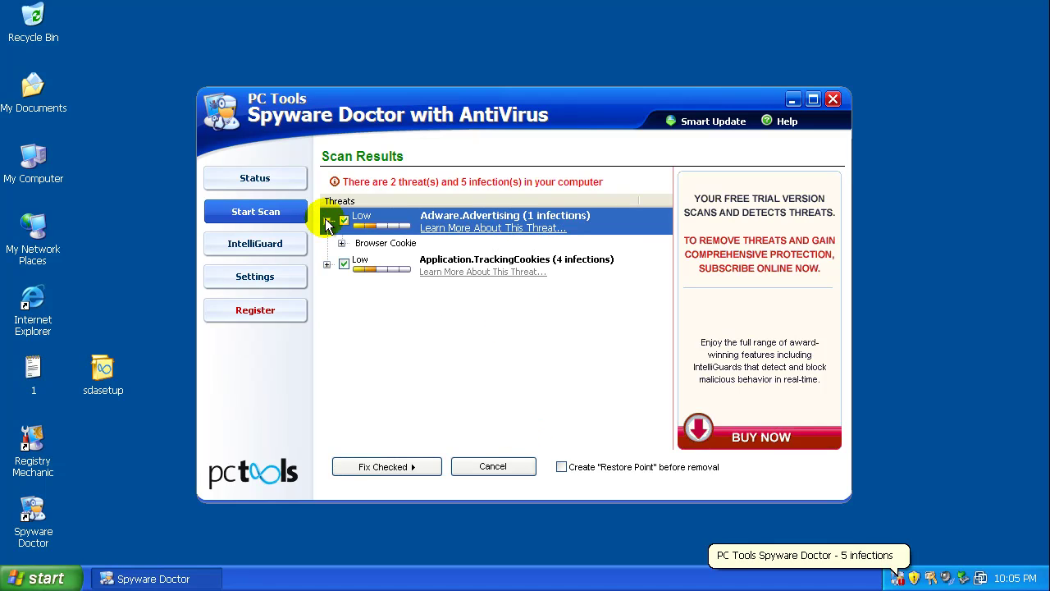
left_click(325, 264)
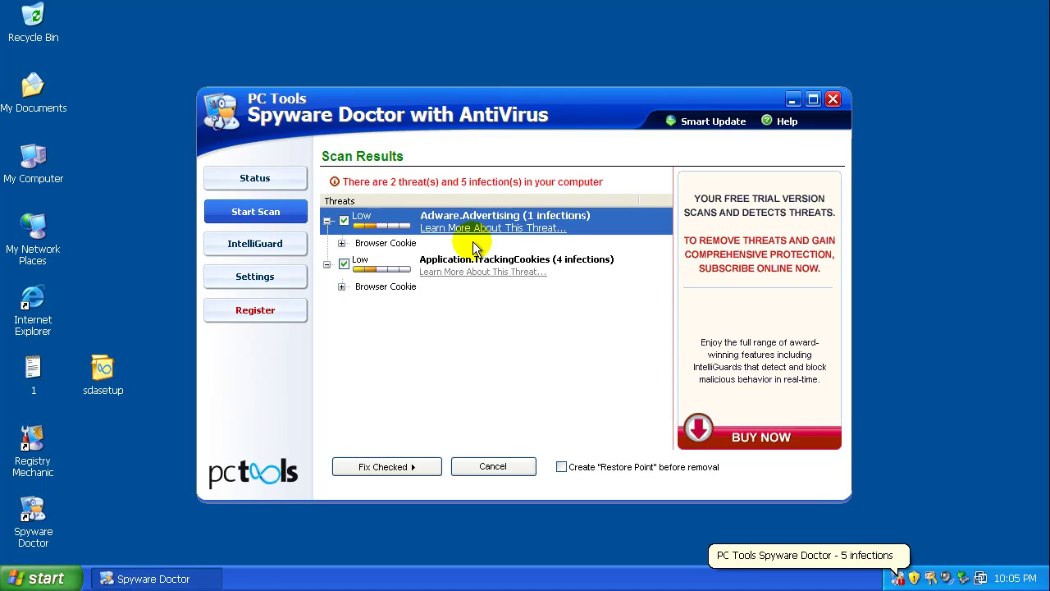
left_click(412, 466)
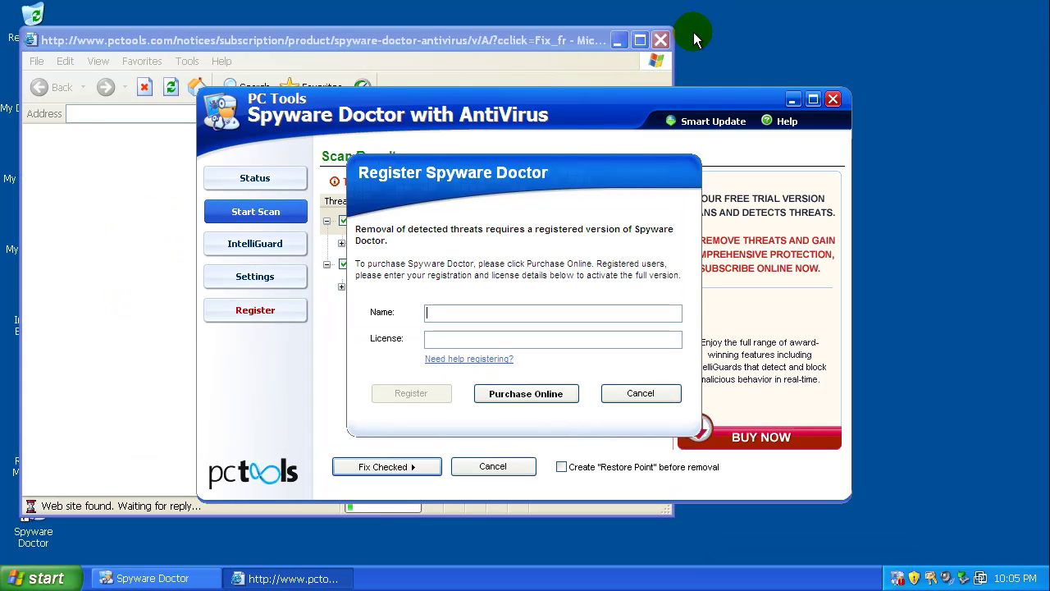
Close the Subscription Center web page and cancel the Register Spyware Doctor prompt.
left_click(565, 42)
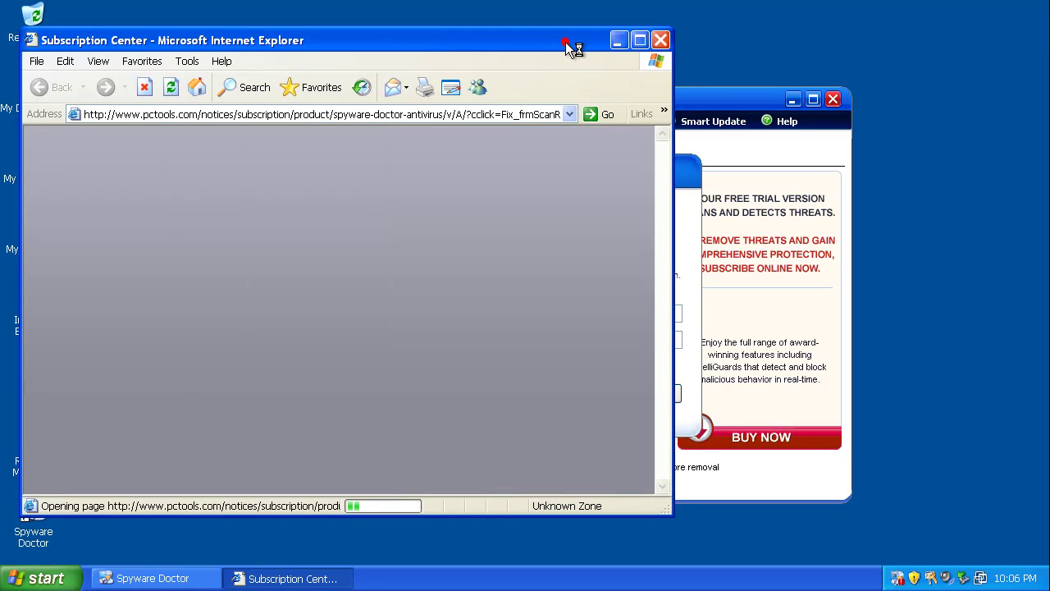
scroll(538, 231, "down", 5)
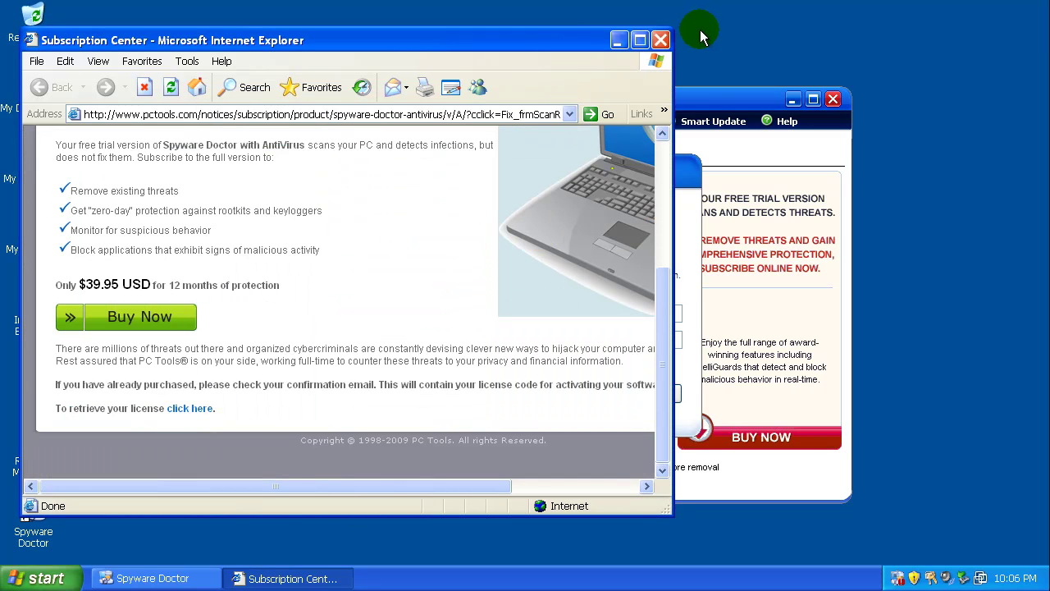
left_click(660, 40)
mouse_move(612, 175)
left_mouse_down()
mouse_move(593, 450)
mouse_move(598, 169)
mouse_move(593, 178)
left_mouse_up()
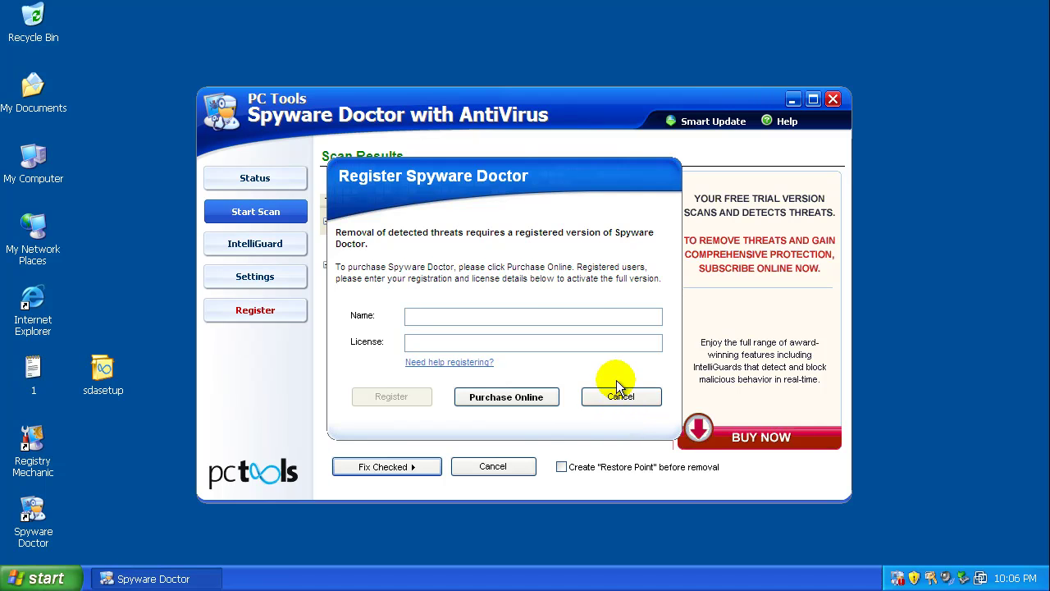
left_click_drag(555, 200, 575, 168)
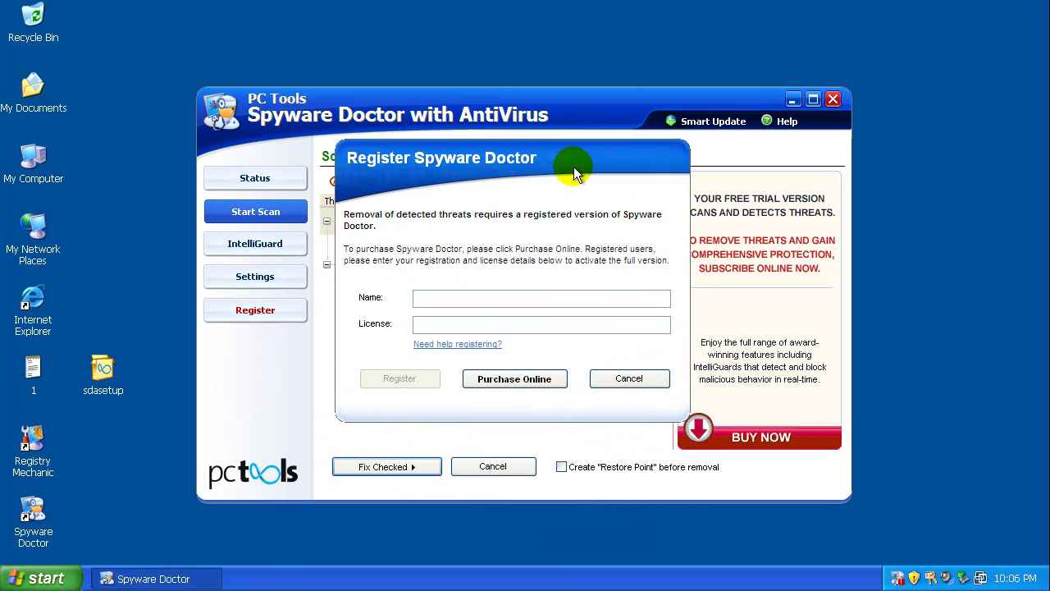
left_click(629, 379)
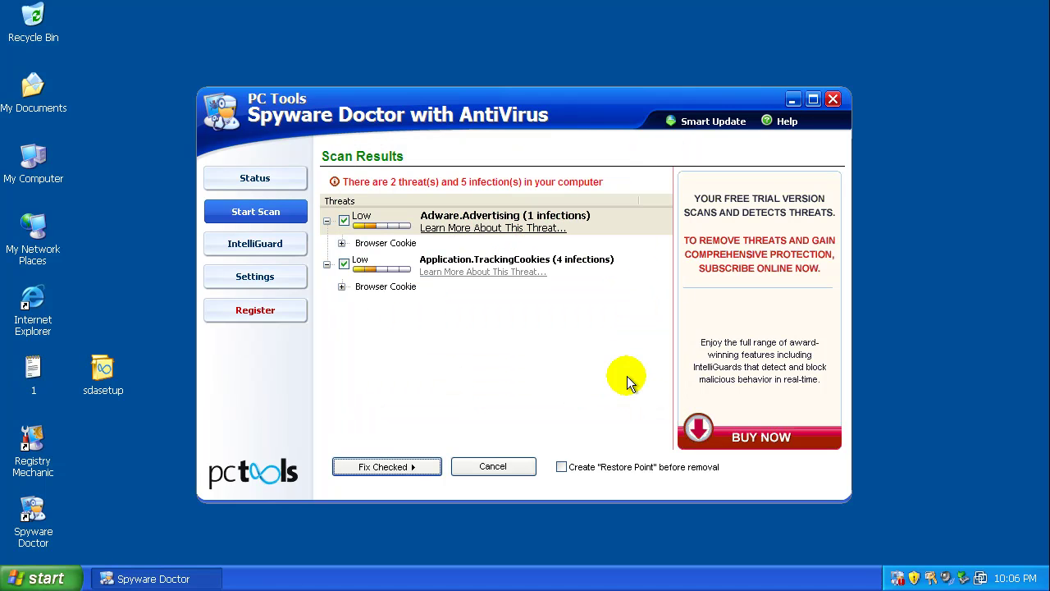
Collapse both threats, then expand and hide the four tracking cookie entries.
left_click(328, 223)
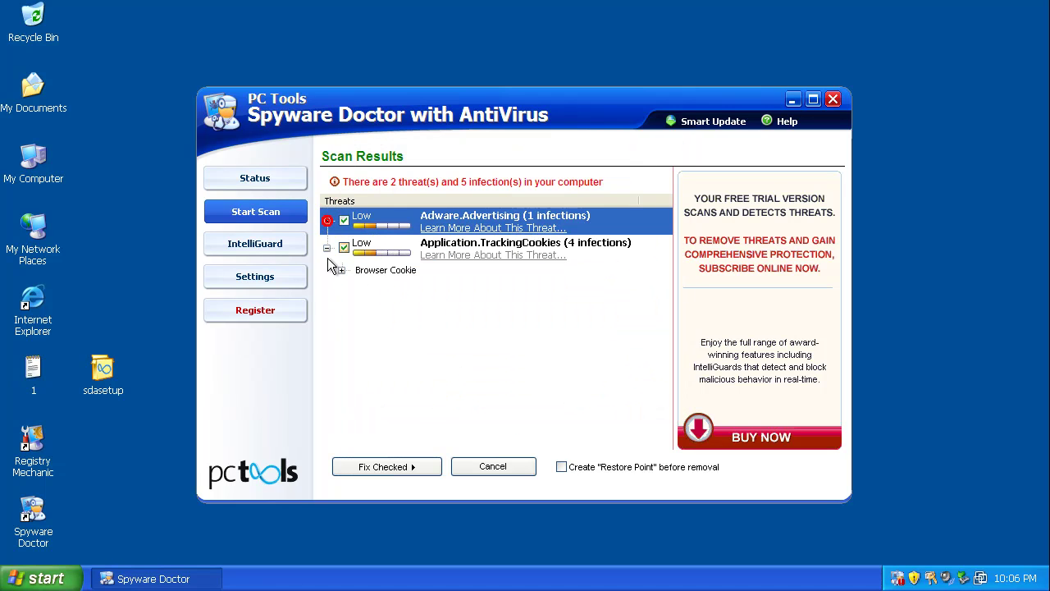
left_click(328, 248)
left_click(326, 248)
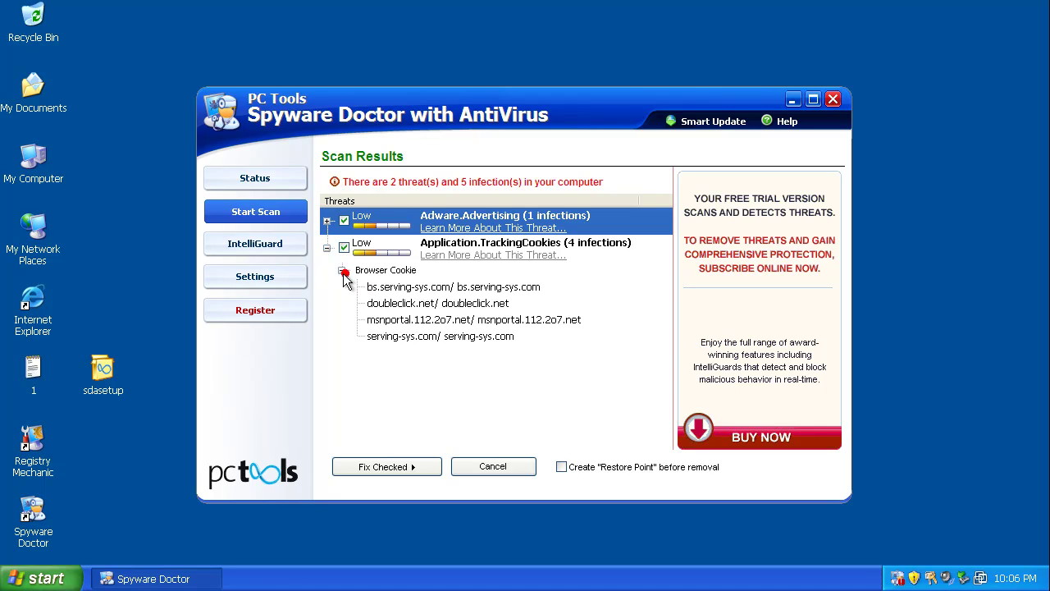
left_click(326, 248)
Check the Browser, File, Immunizer, Keylogger, Network, Process and Startup Guard details.
left_click(271, 242)
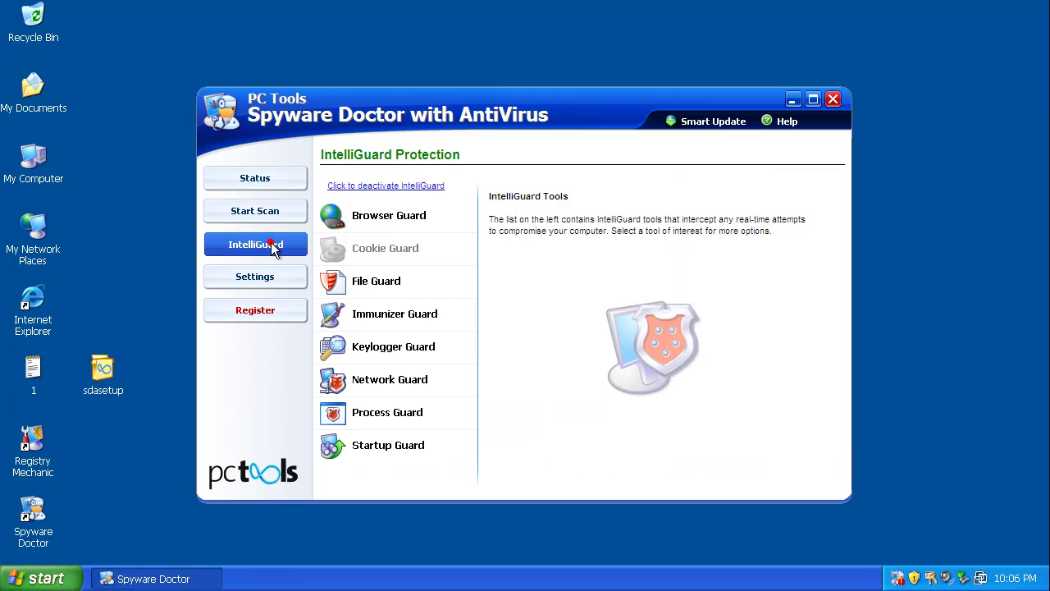
left_click(407, 220)
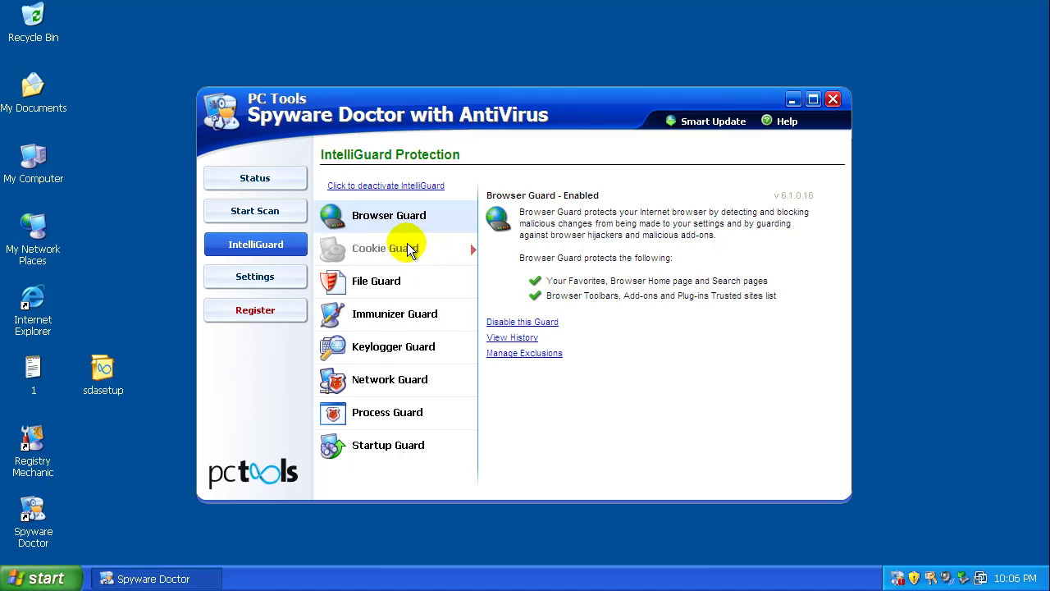
left_click(398, 287)
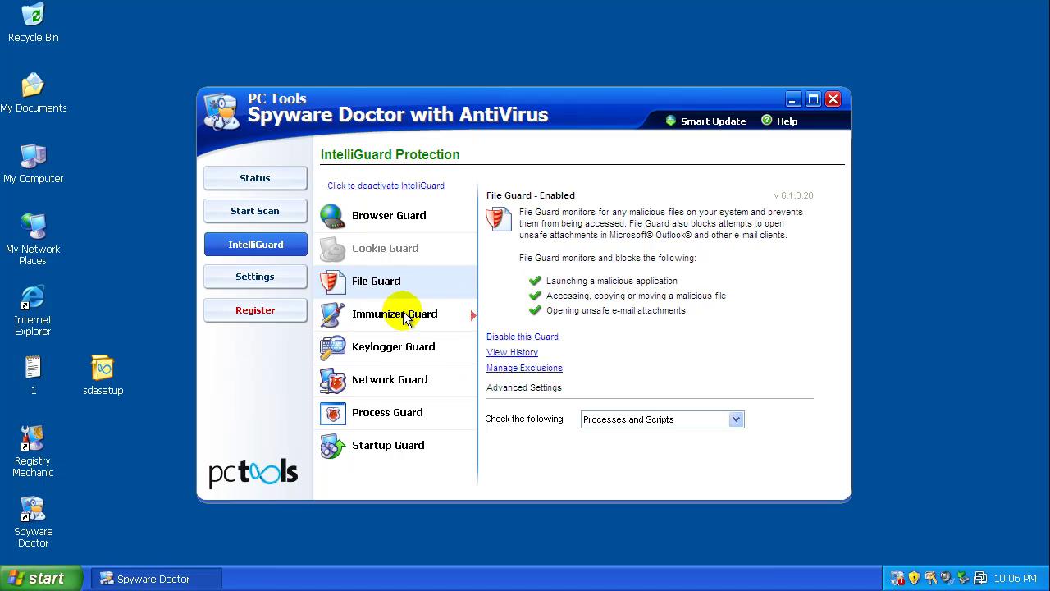
left_click(404, 319)
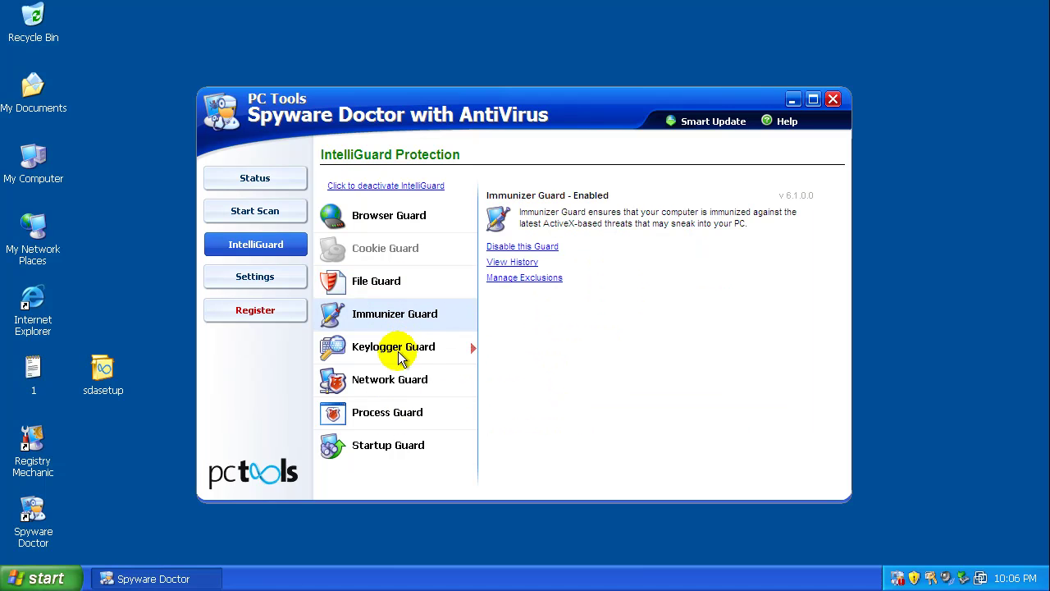
left_click(399, 348)
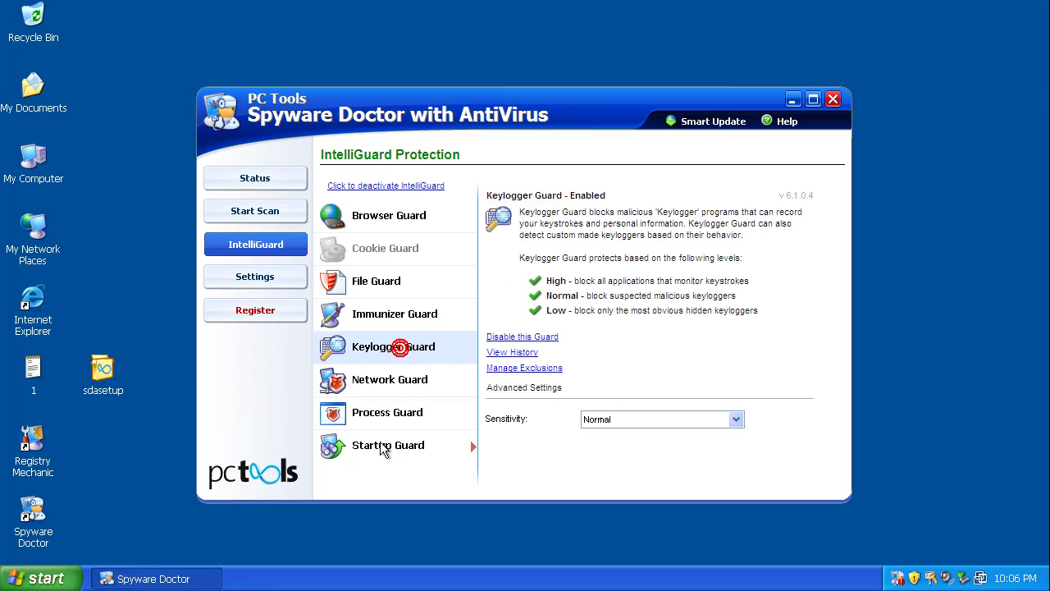
left_click(397, 379)
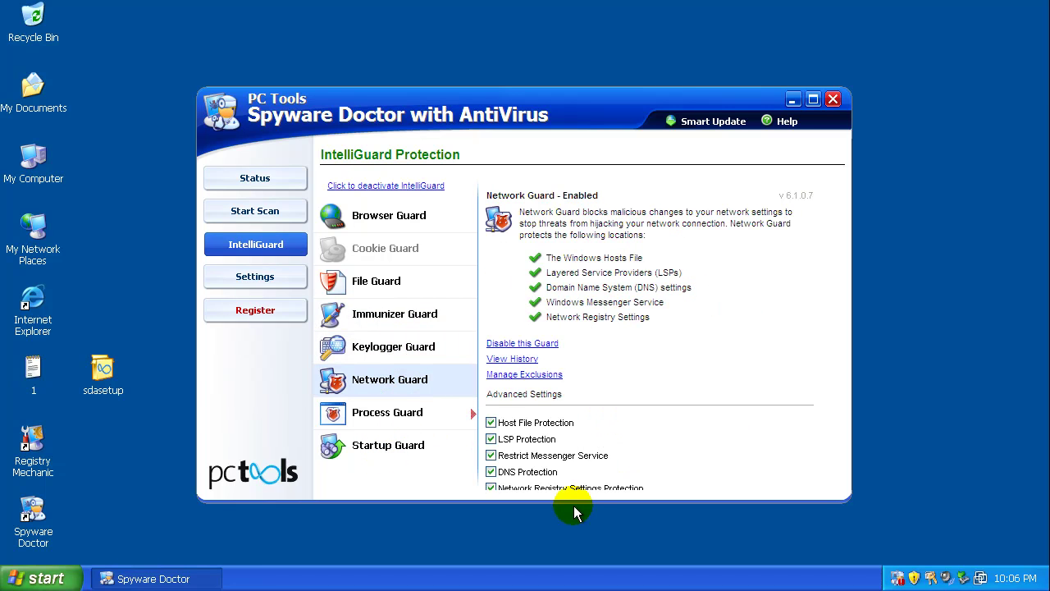
left_click(409, 416)
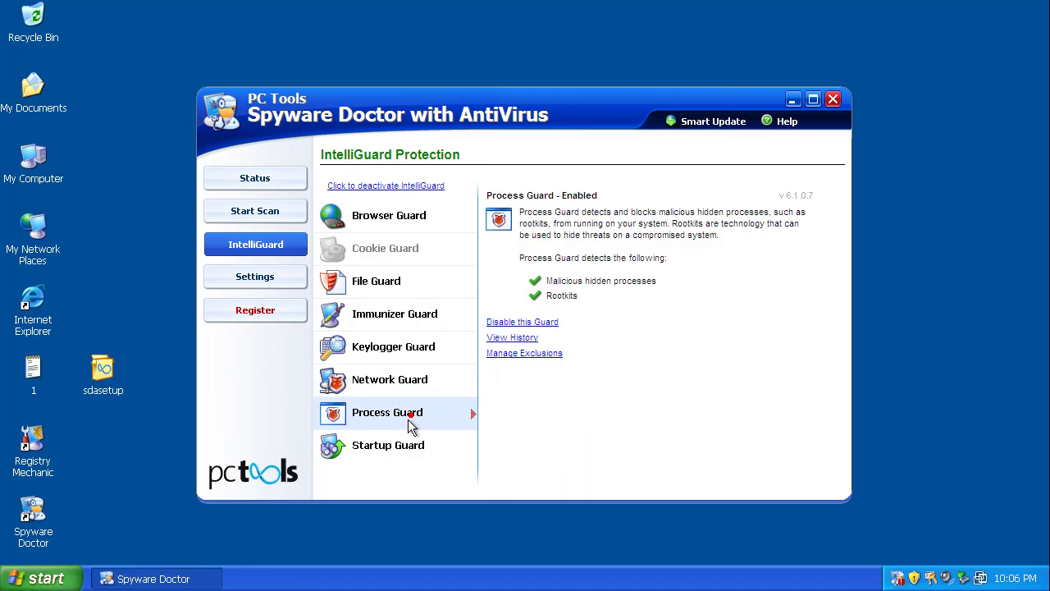
left_click(406, 448)
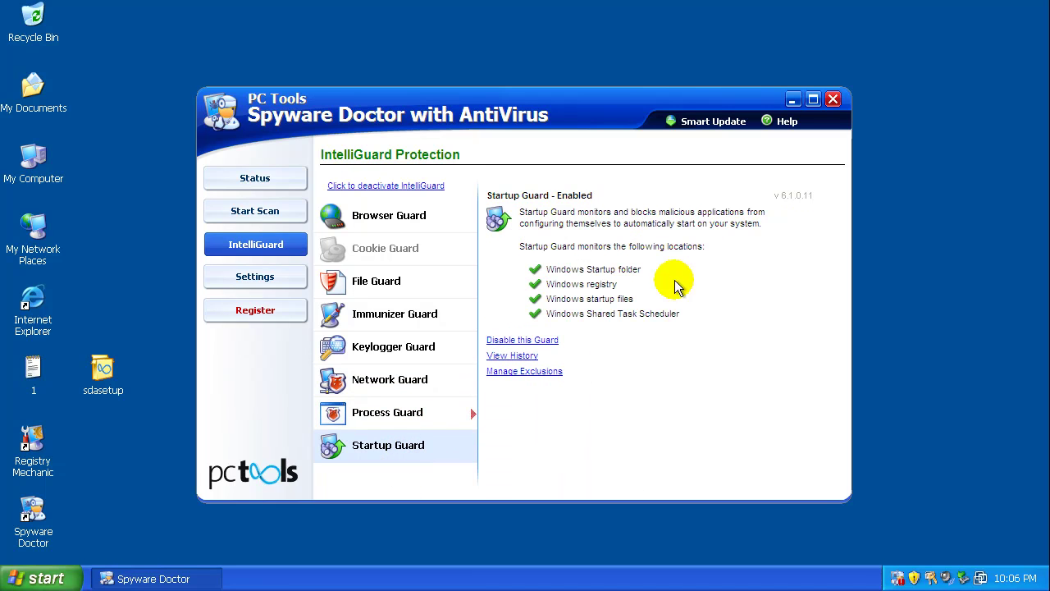
Close Spyware Doctor, open Internet Explorer and the URL list file 1 side by side.
left_click(833, 98)
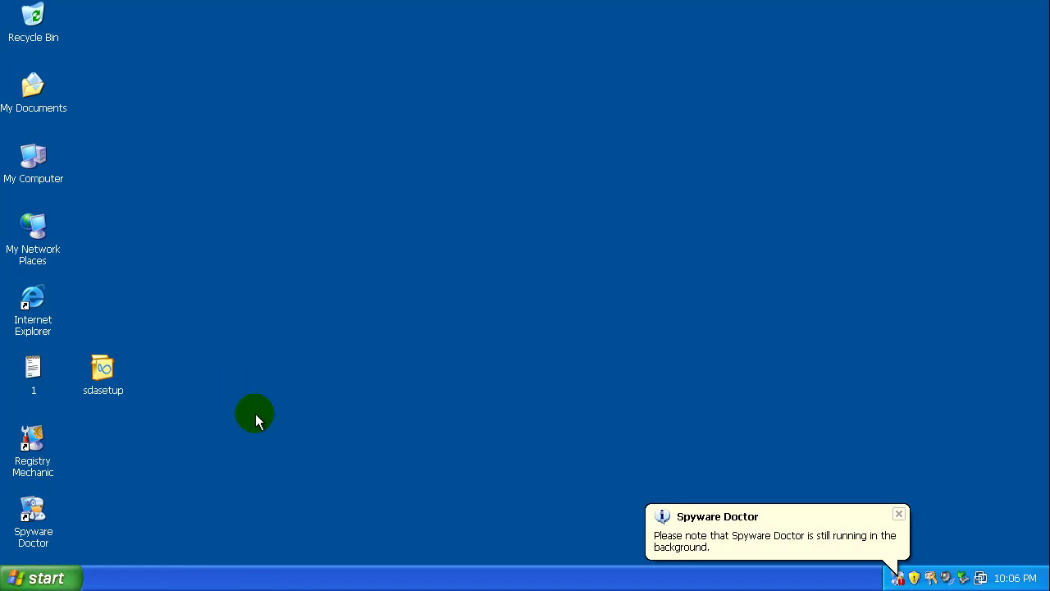
left_click(31, 310)
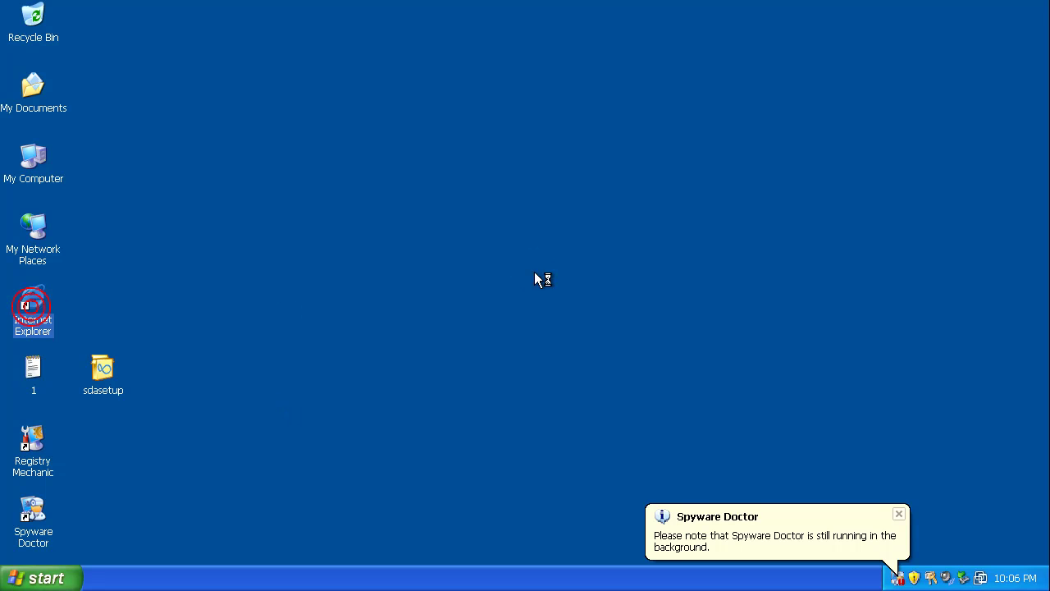
left_click(35, 370)
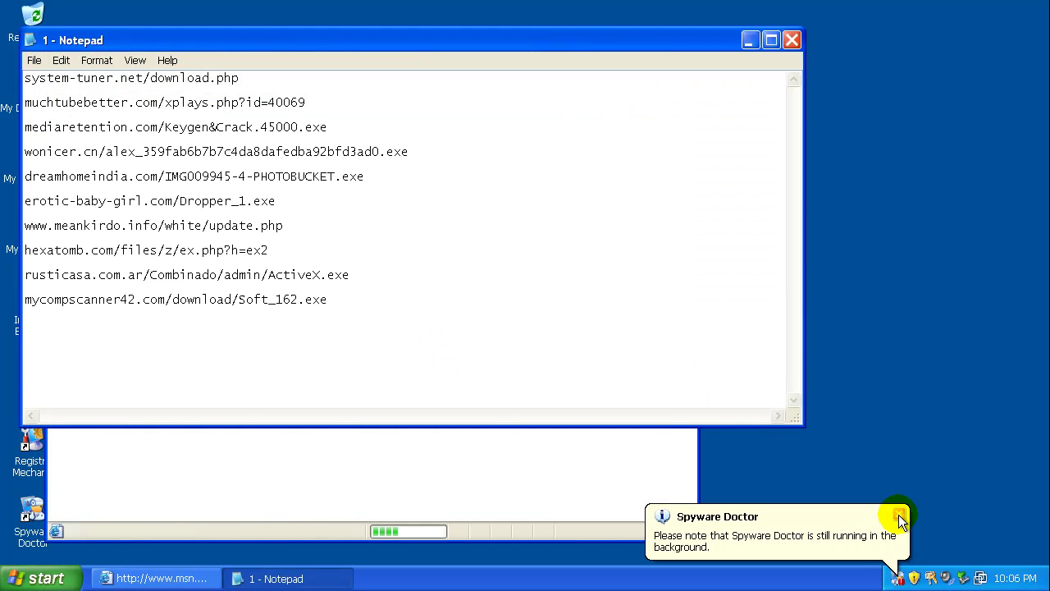
left_click(898, 514)
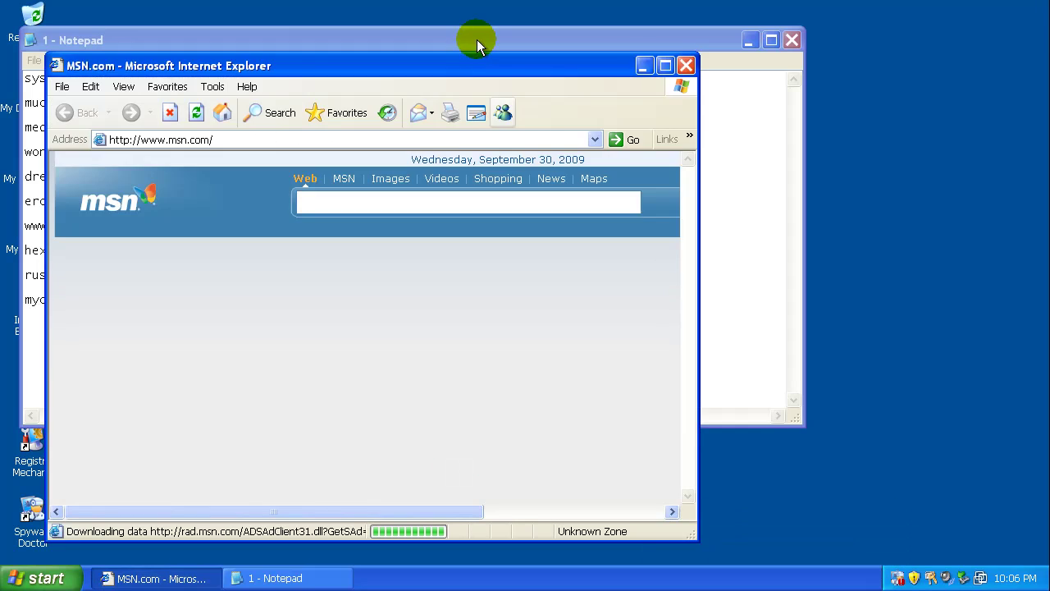
left_click_drag(477, 39, 703, 55)
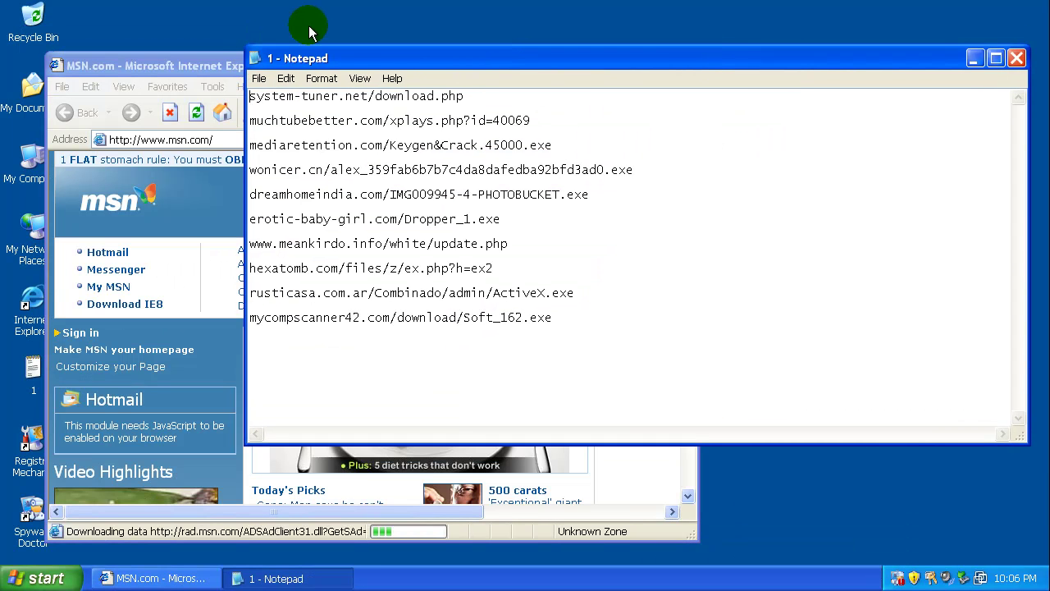
Copy system-tuner.net/download.php from the list and load it in Internet Explorer.
left_click_drag(459, 96, 249, 96)
right_click(440, 97)
left_click(489, 146)
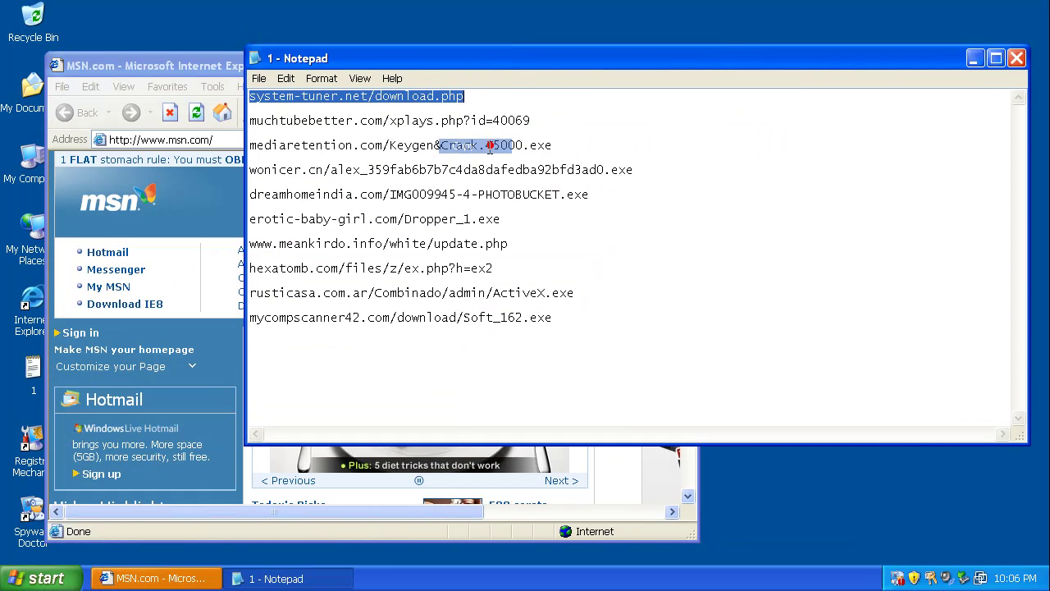
left_click(169, 64)
right_click(190, 141)
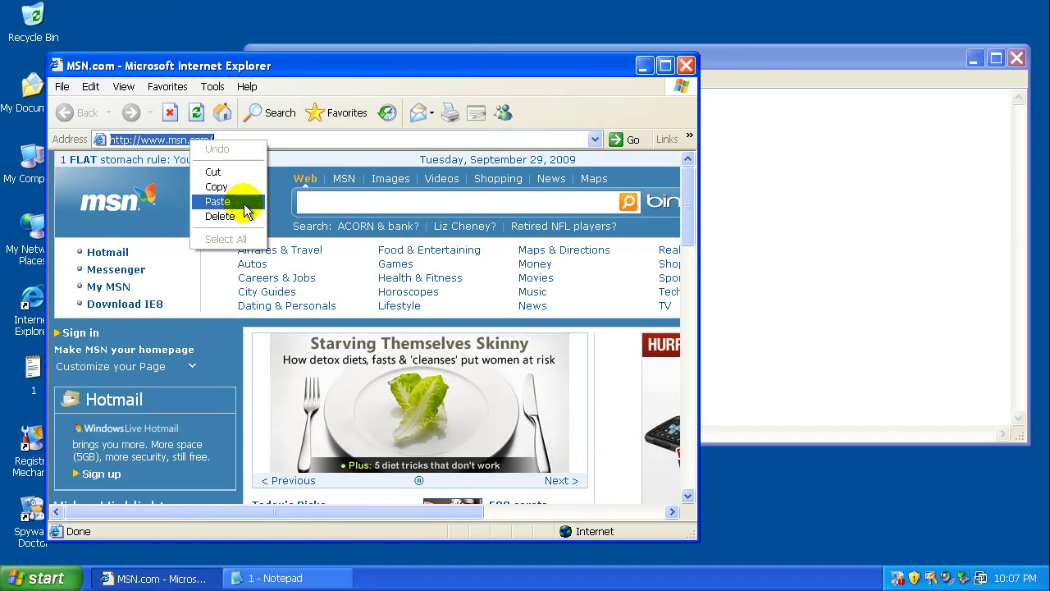
left_click(221, 202)
key("Return")
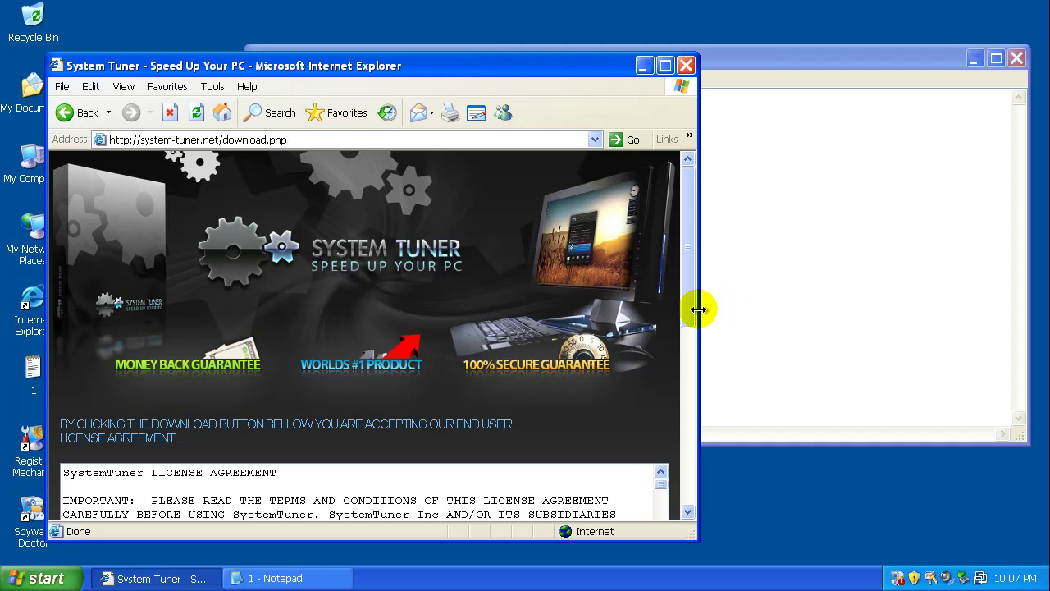
Download SystemTuner_Setup.exe and choose Run.
scroll(681, 296, "down", 6)
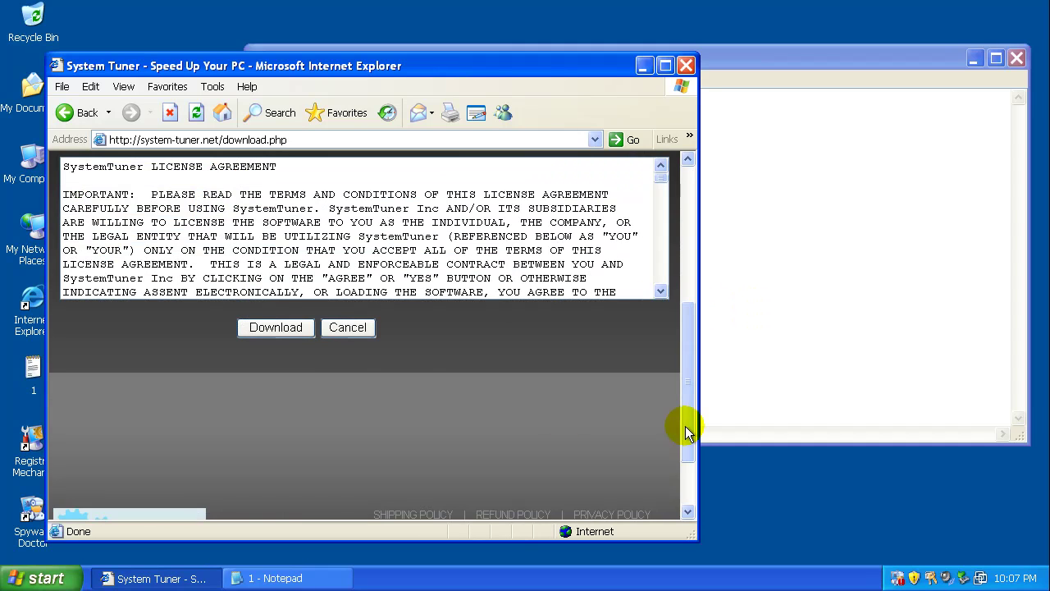
left_click(275, 328)
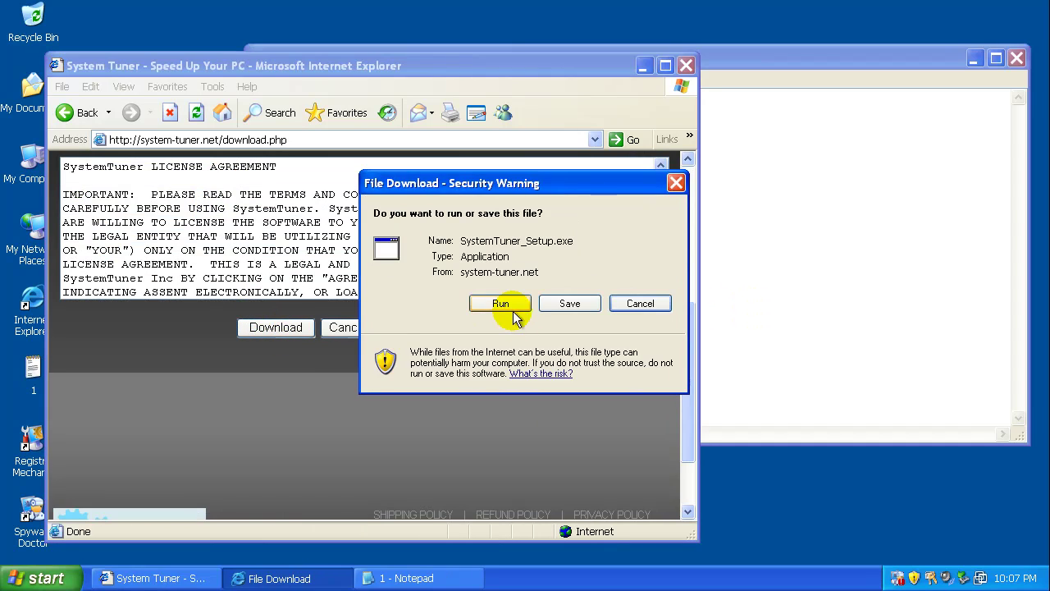
left_click(504, 304)
Copy the muchtubebetter URL from the list and load it in Internet Explorer.
left_click(825, 162)
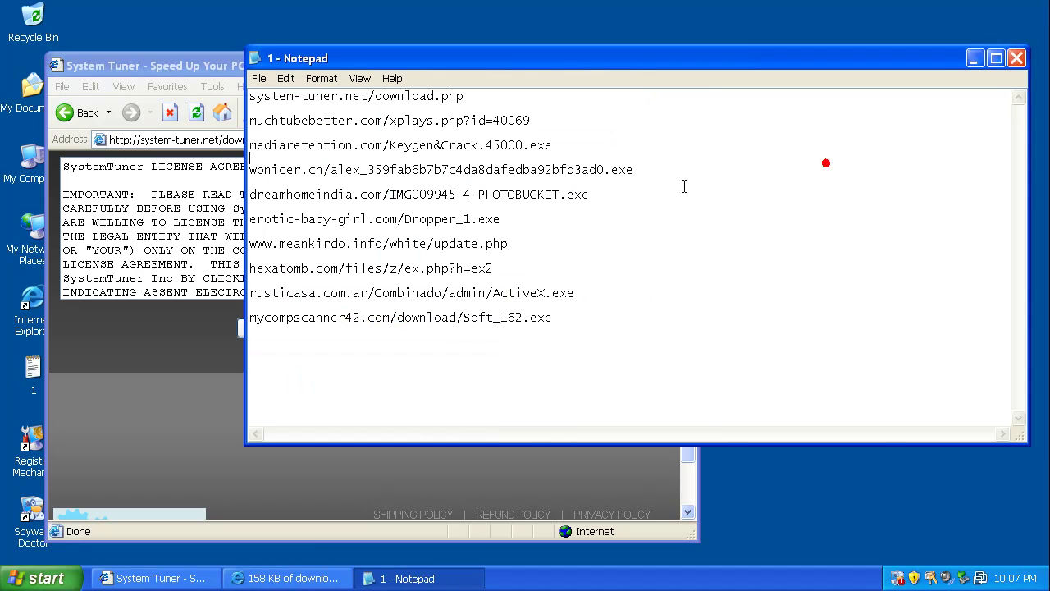
double_click(423, 122)
right_click(427, 122)
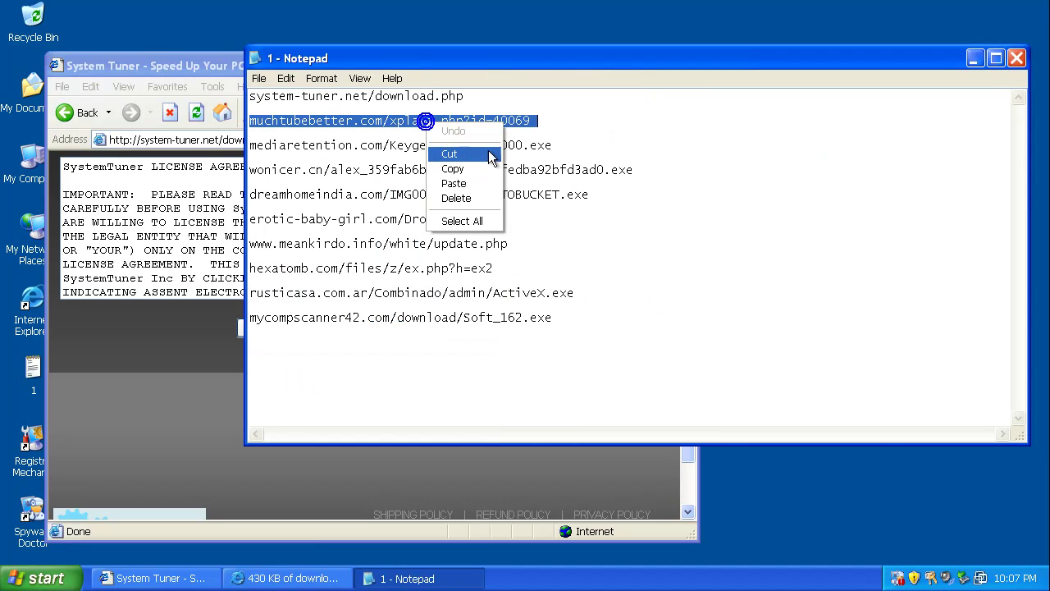
left_click(474, 171)
left_click(158, 54)
left_click(195, 139)
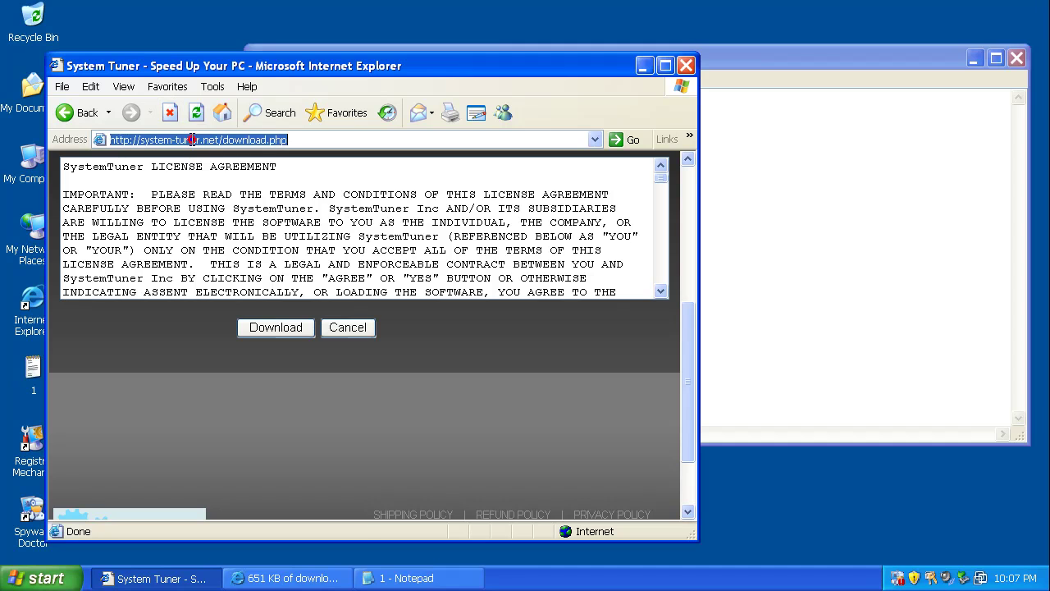
right_click(193, 140)
left_click(259, 203)
key("Return")
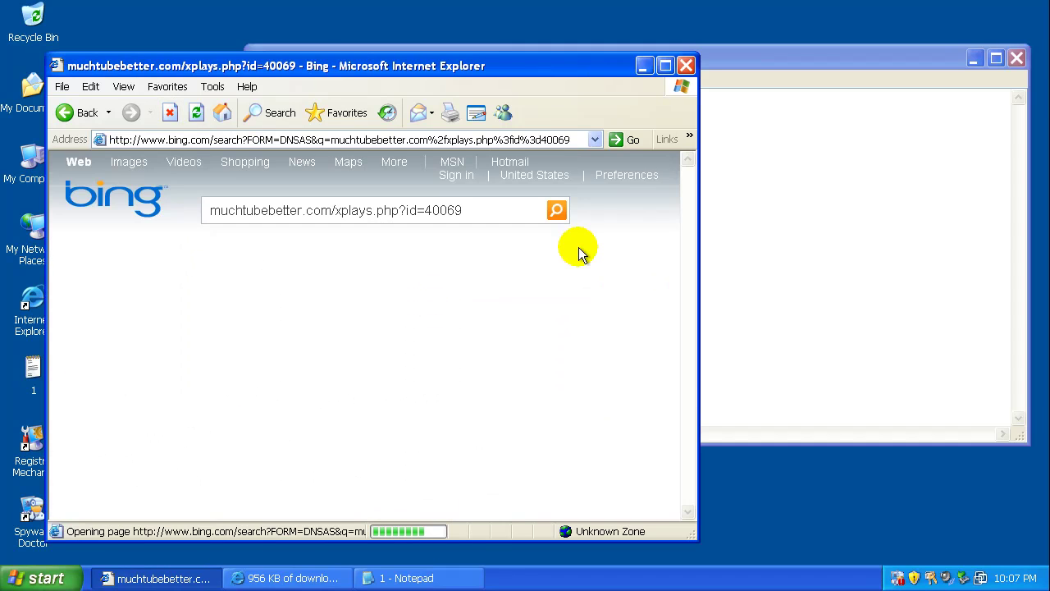
Copy mediaretention.com/Keygen&Crack.45000.exe from the list and load it in Internet Explorer.
left_click(847, 145)
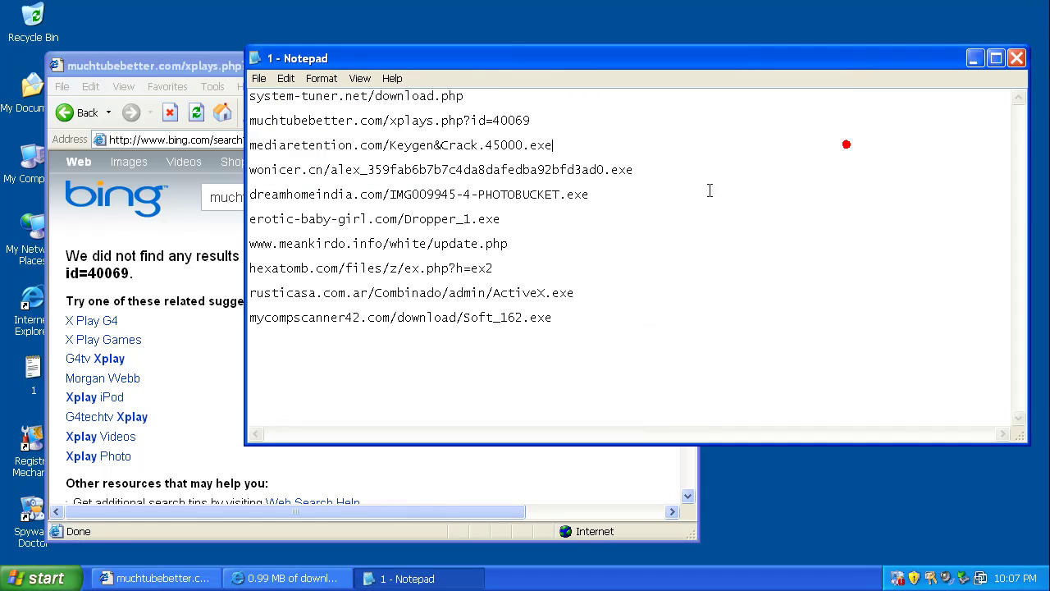
double_click(435, 145)
right_click(437, 147)
left_click(464, 194)
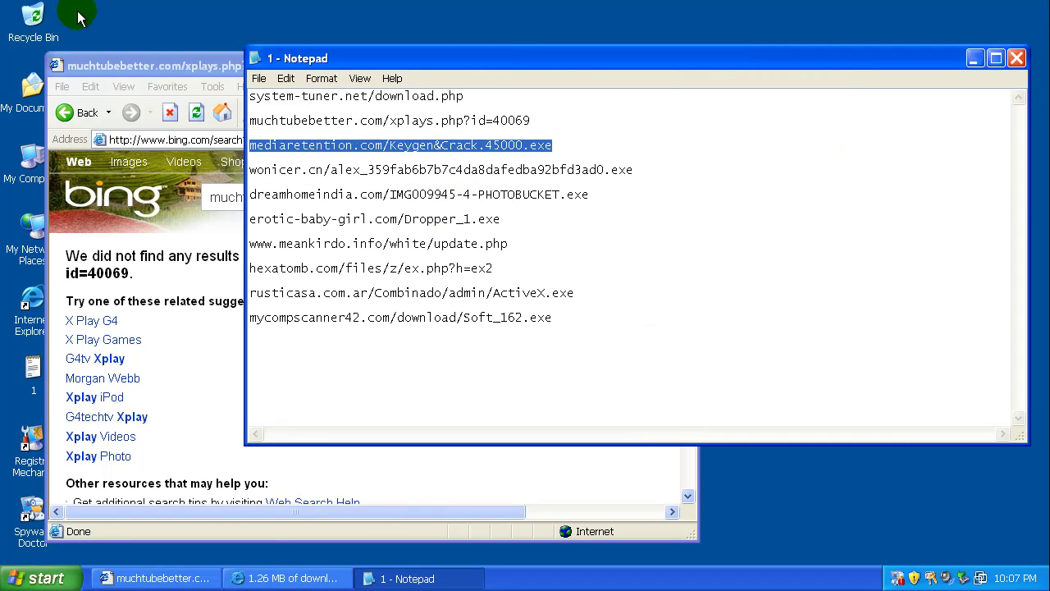
left_click(142, 77)
left_click(168, 86)
mouse_move(211, 148)
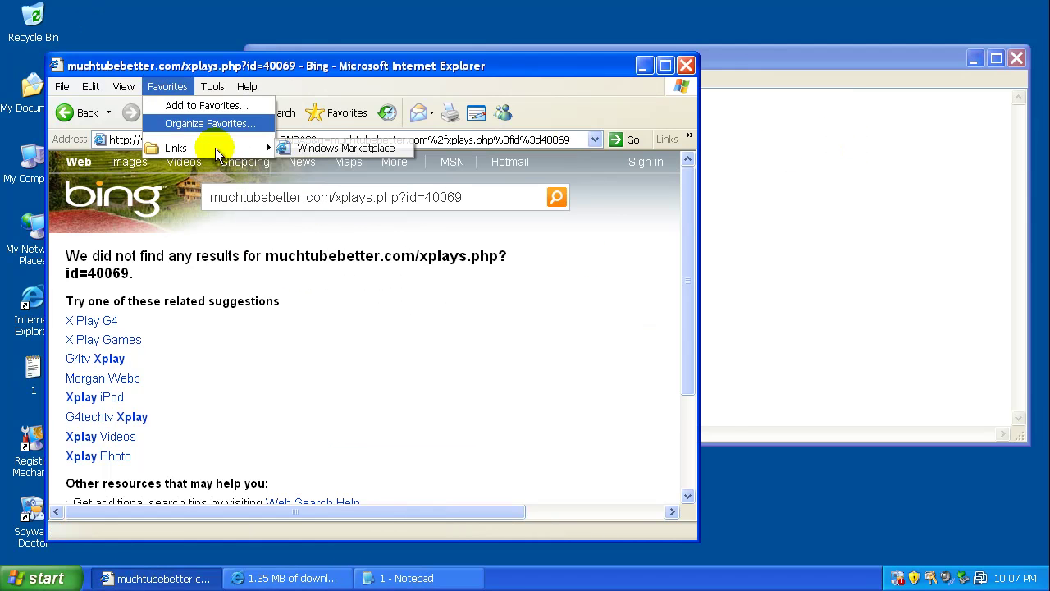
left_click(445, 139)
left_click(435, 140)
right_click(432, 141)
left_click(465, 204)
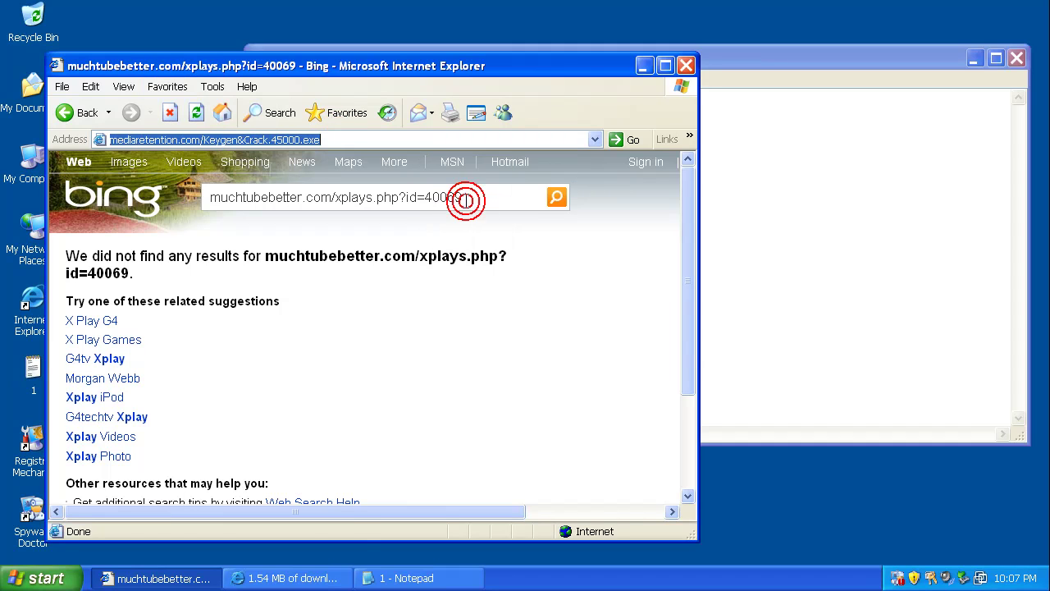
key("Return")
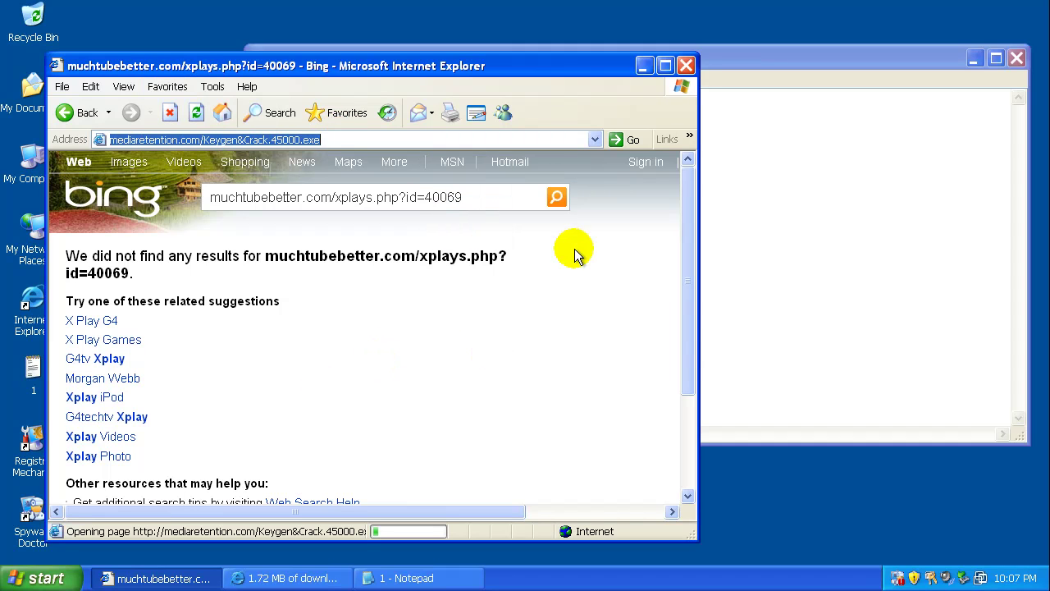
Copy the wonicer.cn URL from the list, ready for the browser.
left_click(761, 58)
double_click(371, 171)
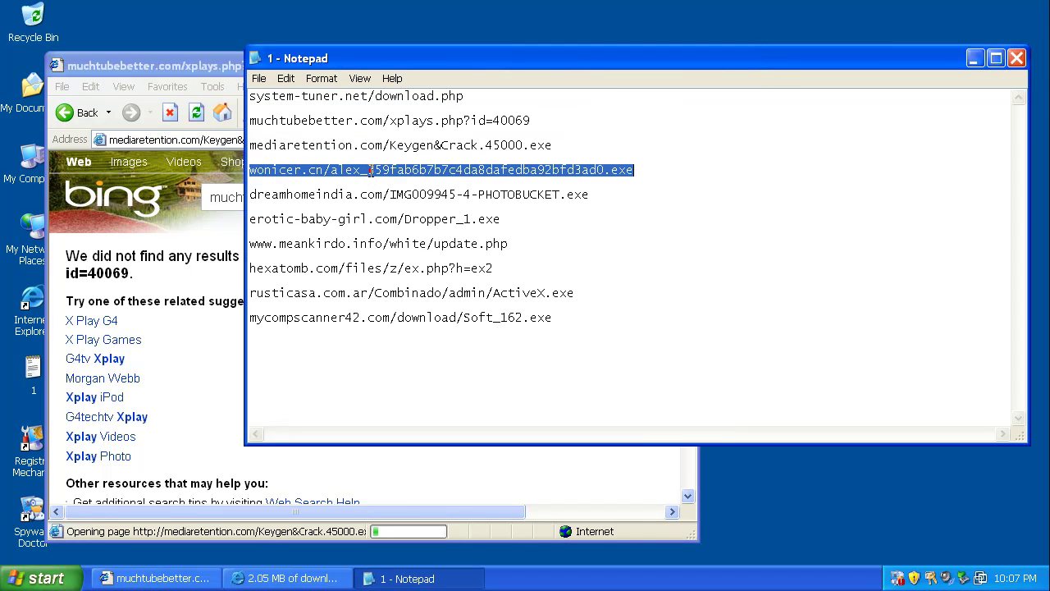
right_click(371, 171)
left_click(419, 222)
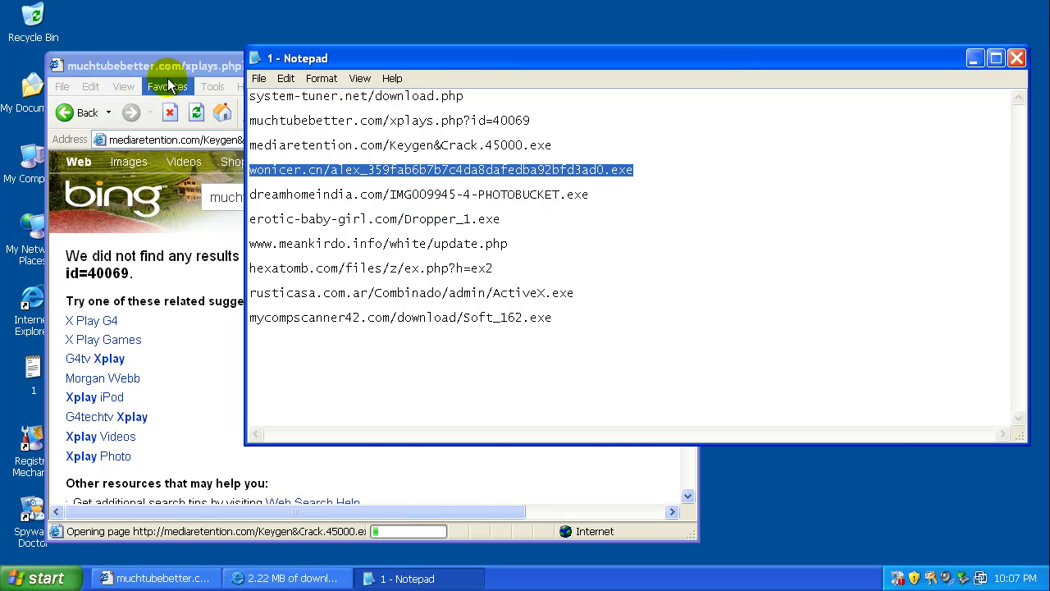
left_click(190, 65)
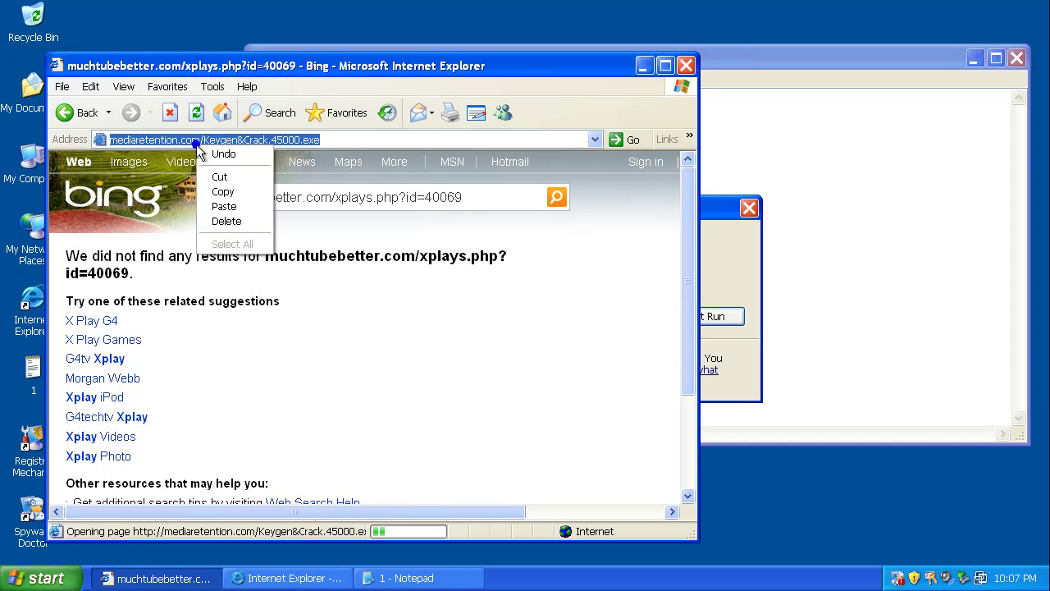
Run the downloaded mediaretention file, then cancel the System Tuner installer that appears.
left_click(723, 215)
left_click(597, 317)
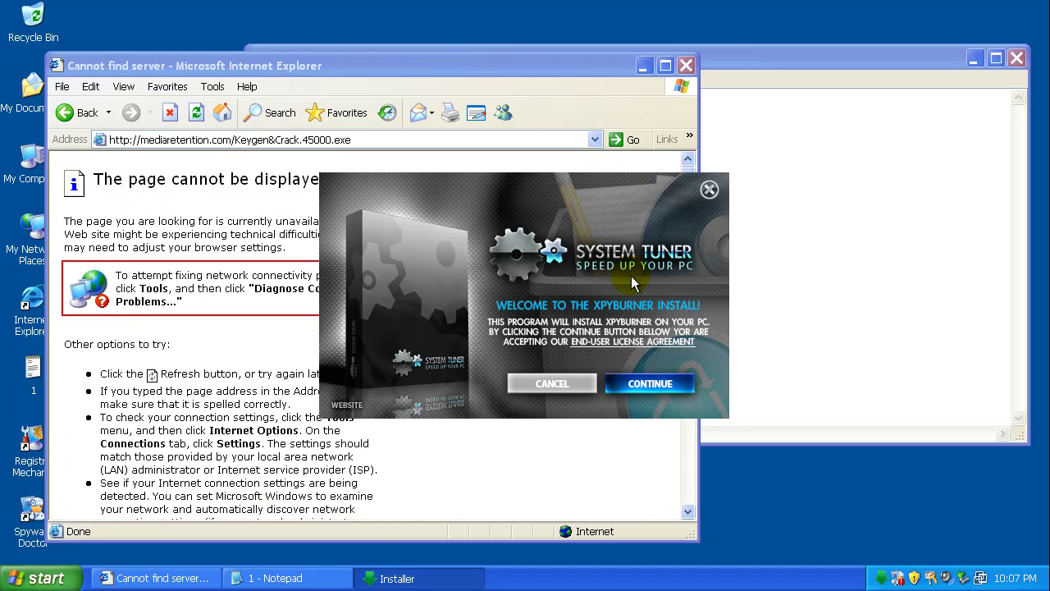
left_click(555, 387)
Load the wonicer.cn URL in Internet Explorer and run its download despite the warning.
left_click(352, 143)
right_click(352, 143)
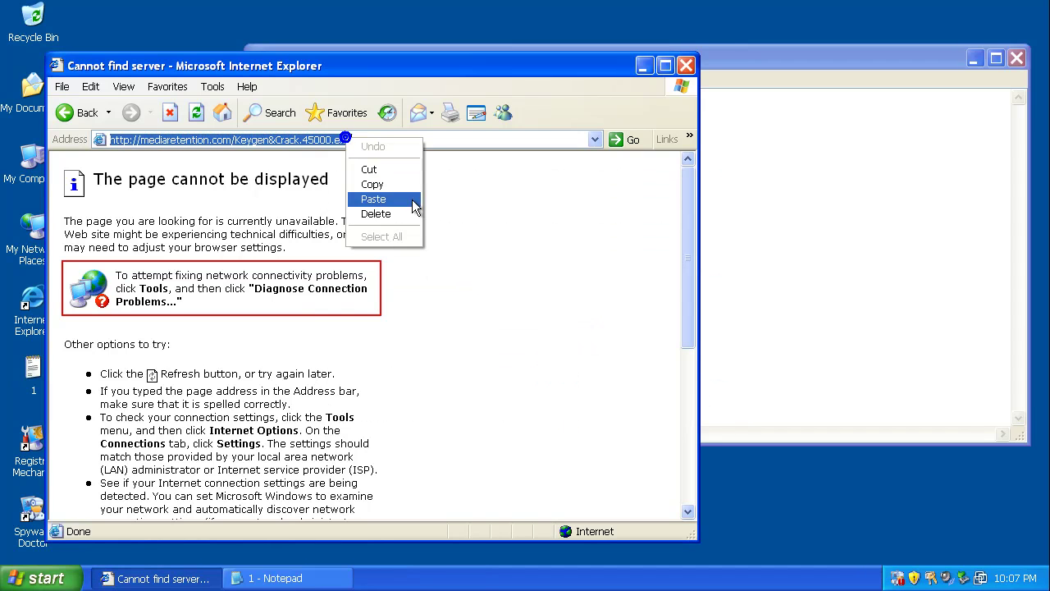
left_click(406, 201)
key("Return")
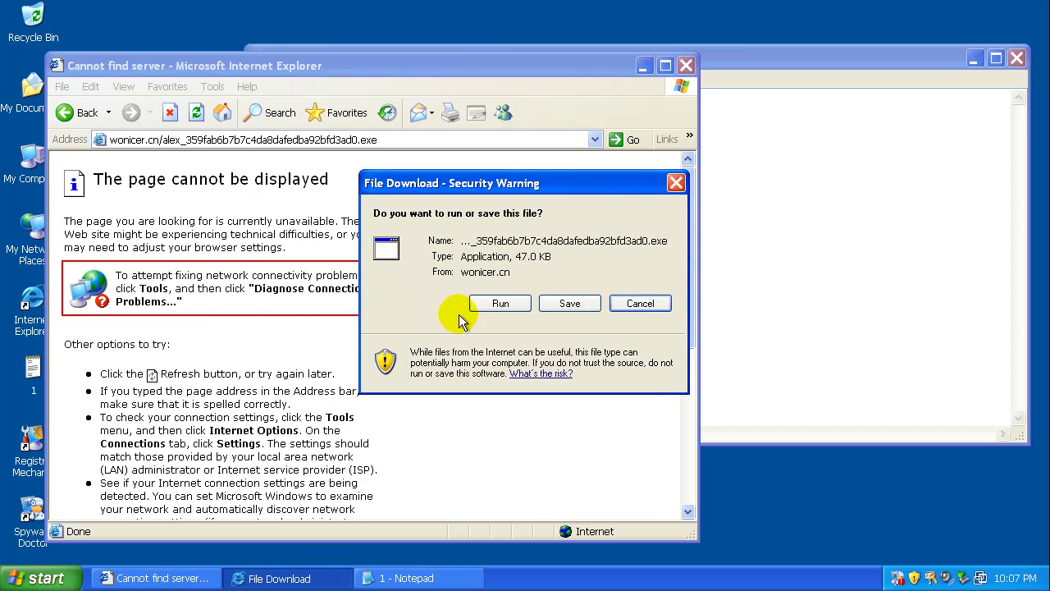
left_click(497, 303)
left_click(639, 322)
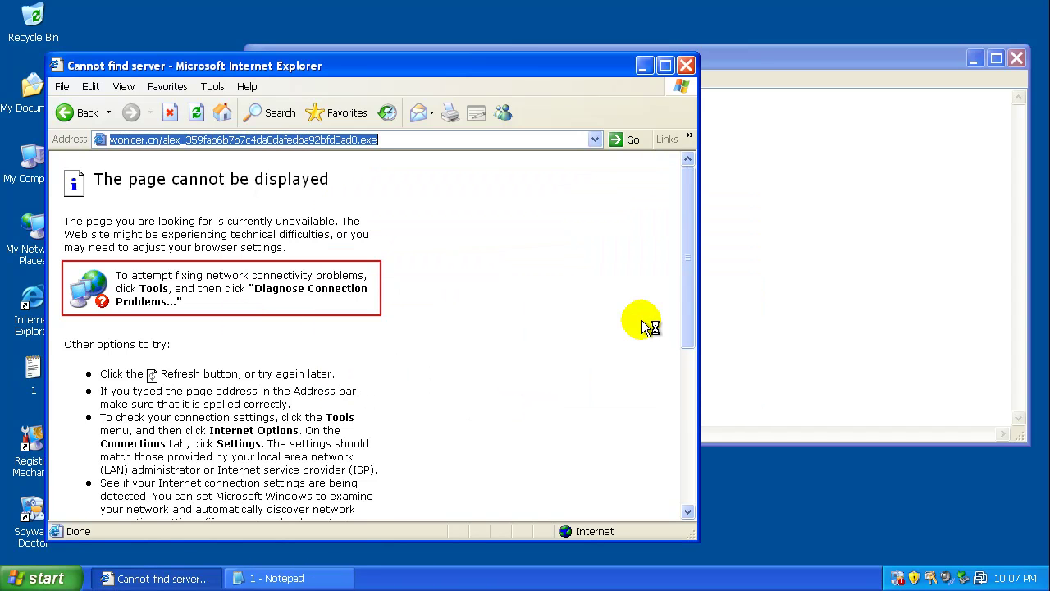
Copy the dreamhomeindia URL from the URL list into the browser's address bar.
left_click(830, 240)
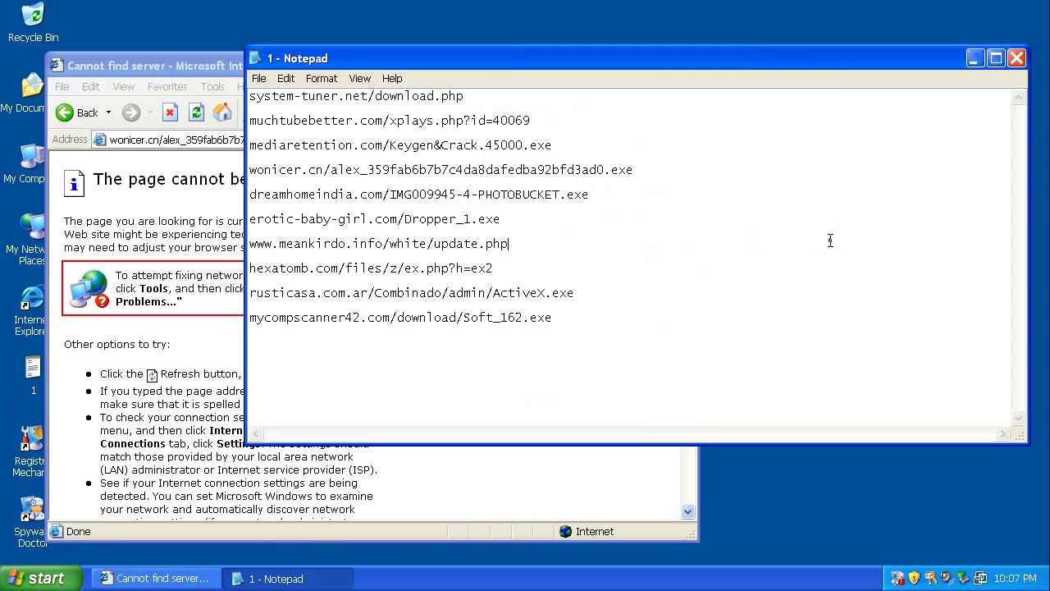
double_click(498, 169)
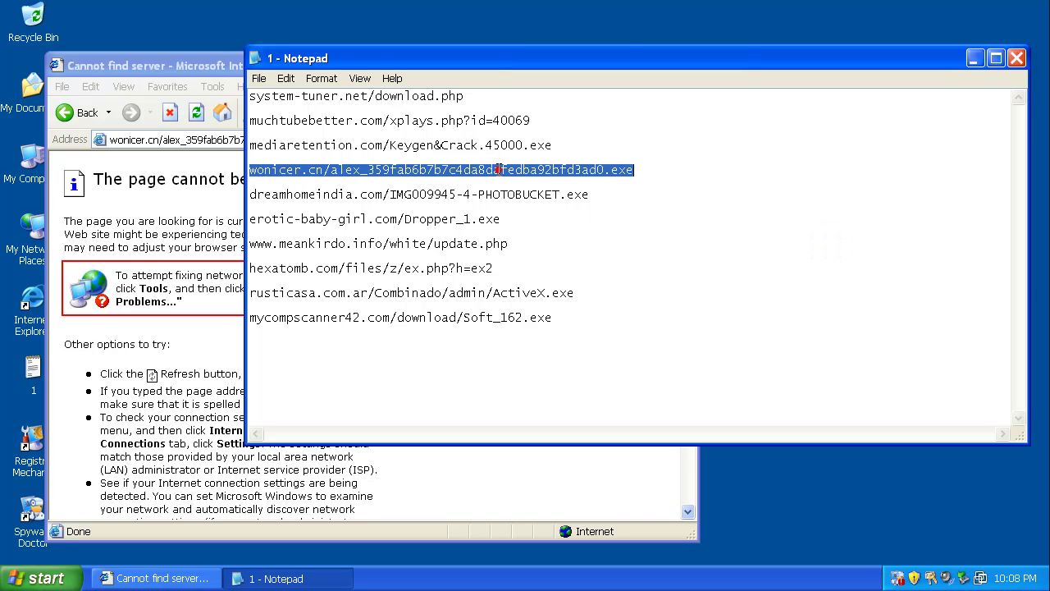
double_click(345, 194)
right_click(346, 196)
left_click(379, 242)
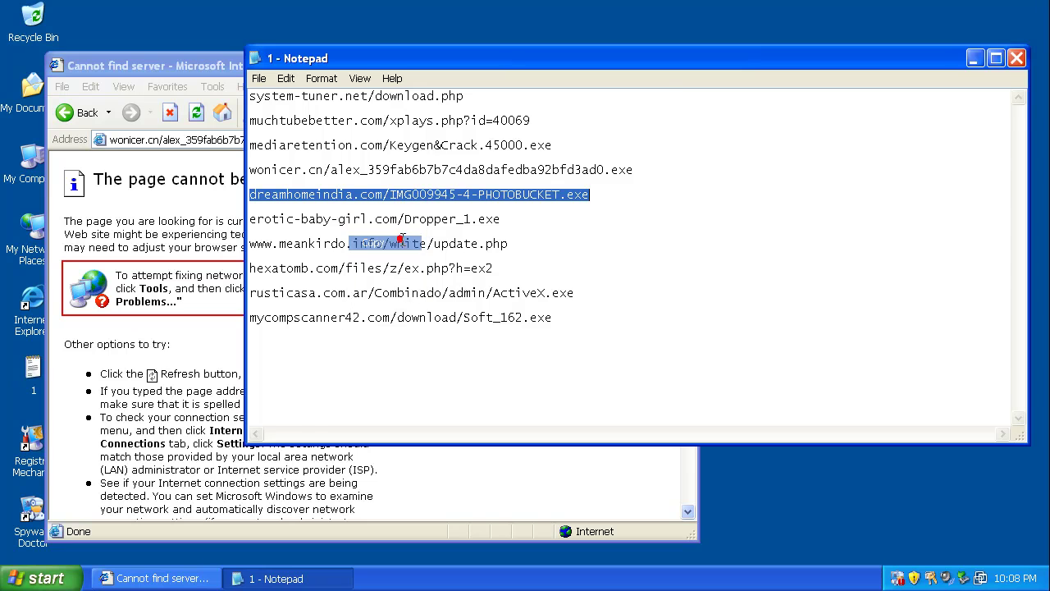
left_click(195, 141)
left_click(182, 141)
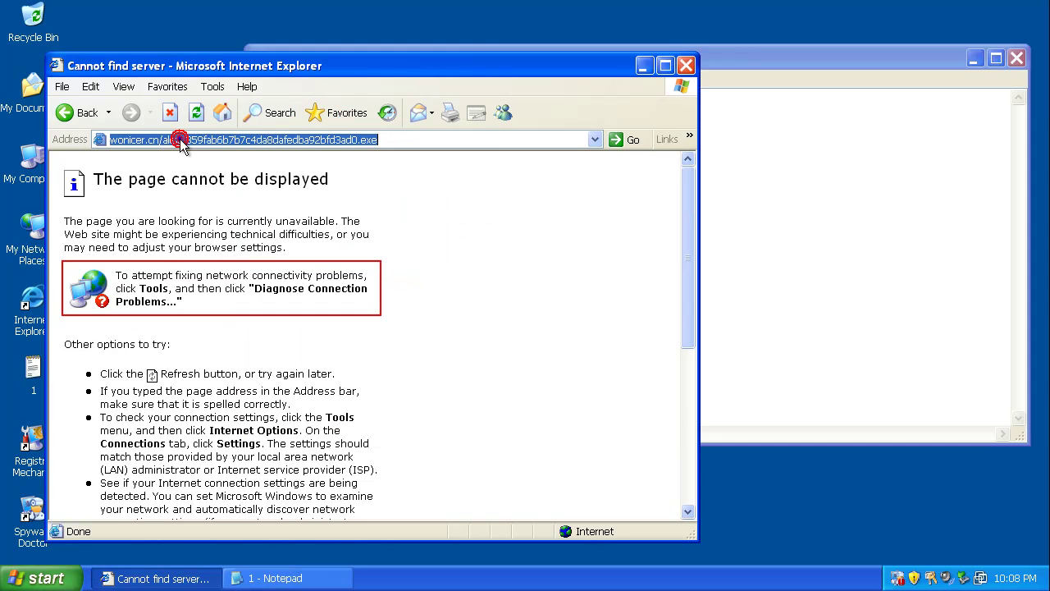
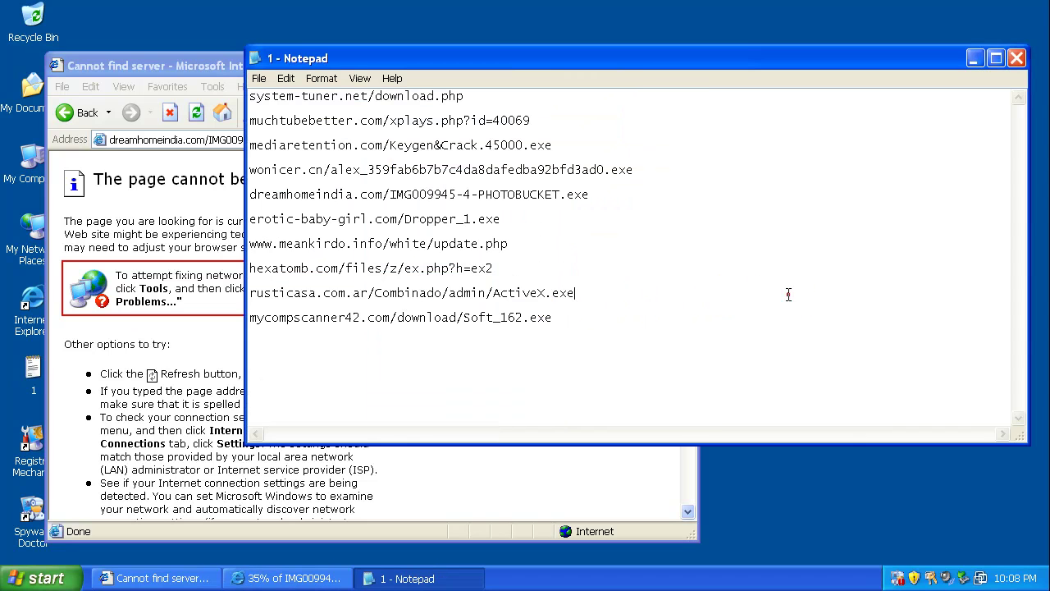
Select the erotic-baby-girl.com/Dropper_1.exe line in Notepad and bring up its Copy option.
double_click(443, 220)
right_click(446, 223)
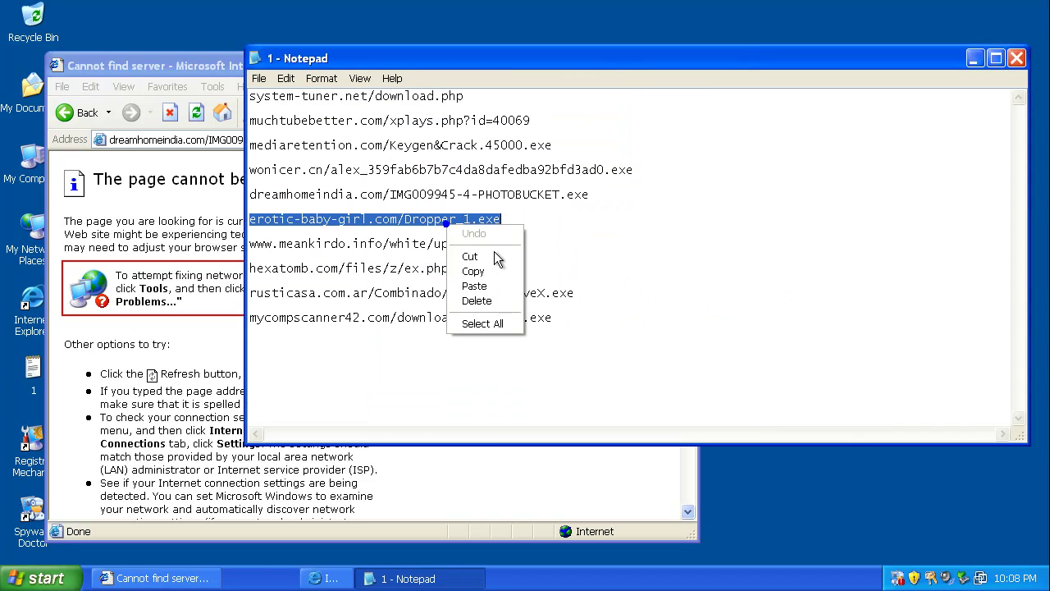
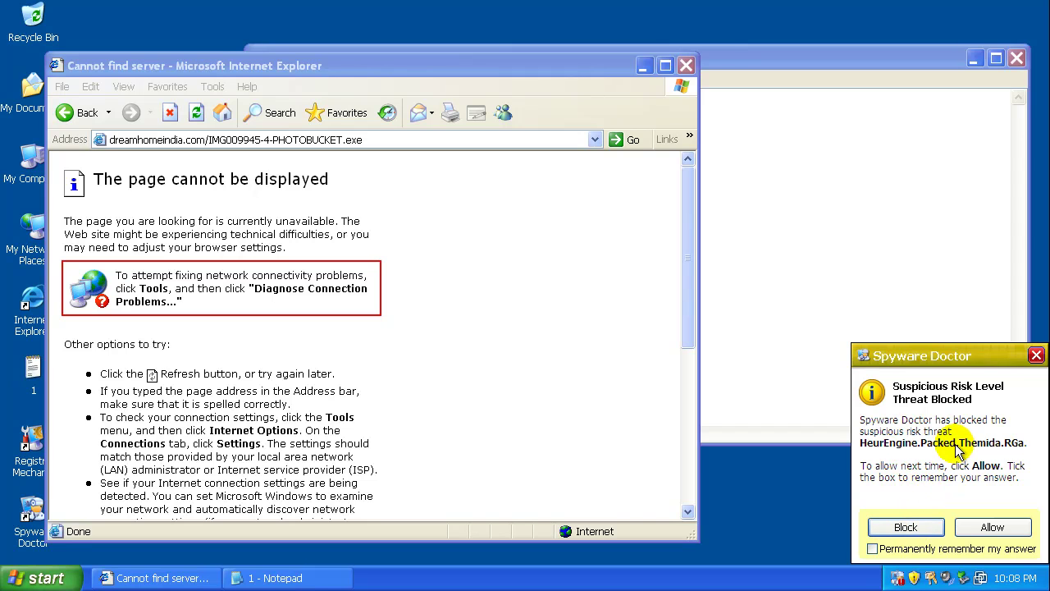
Block the IMG009945-4-PHOTOBUCKET.exe threat, then load erotic-baby-girl.com/Dropper_1.exe from the pasted address.
left_click(906, 528)
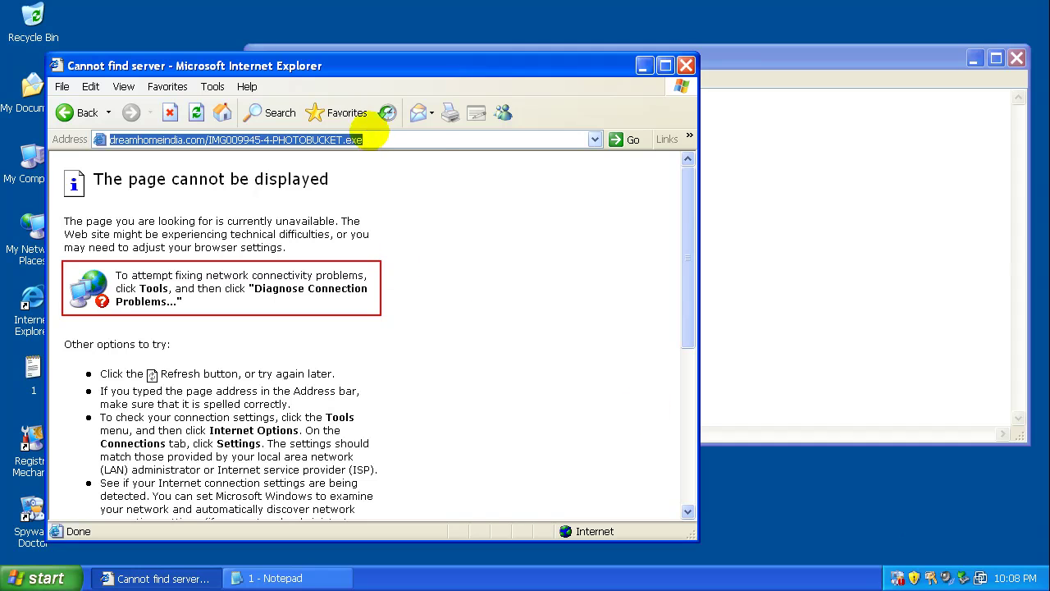
right_click(365, 140)
left_click(393, 202)
key("Return")
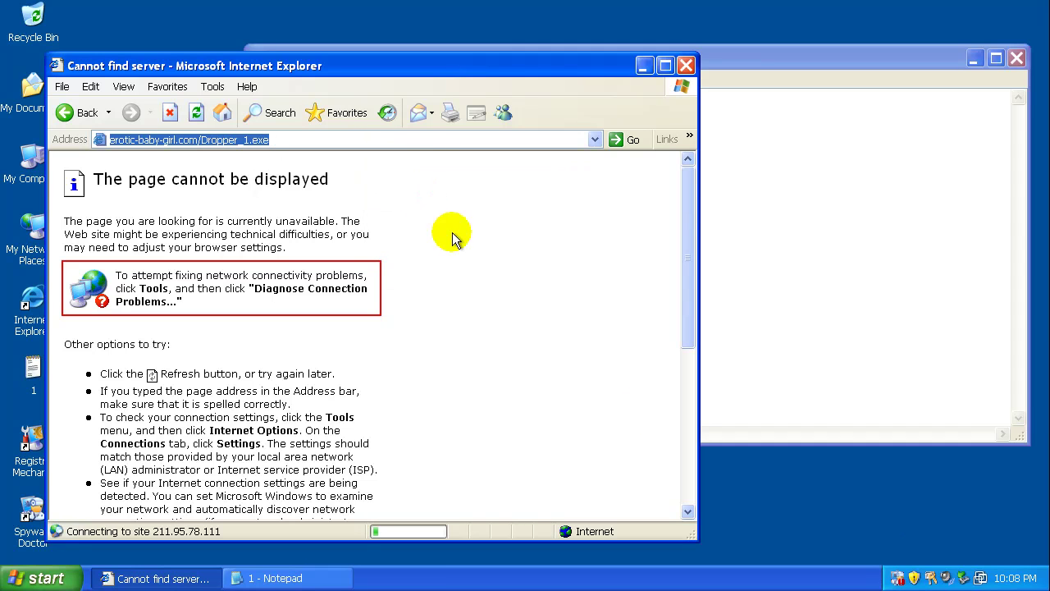
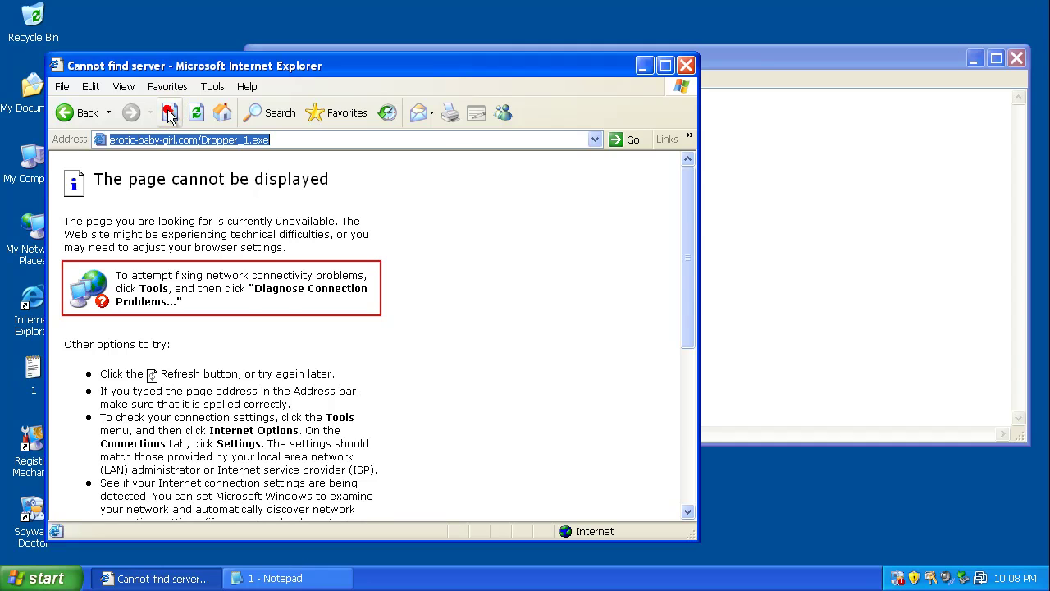
left_click(875, 137)
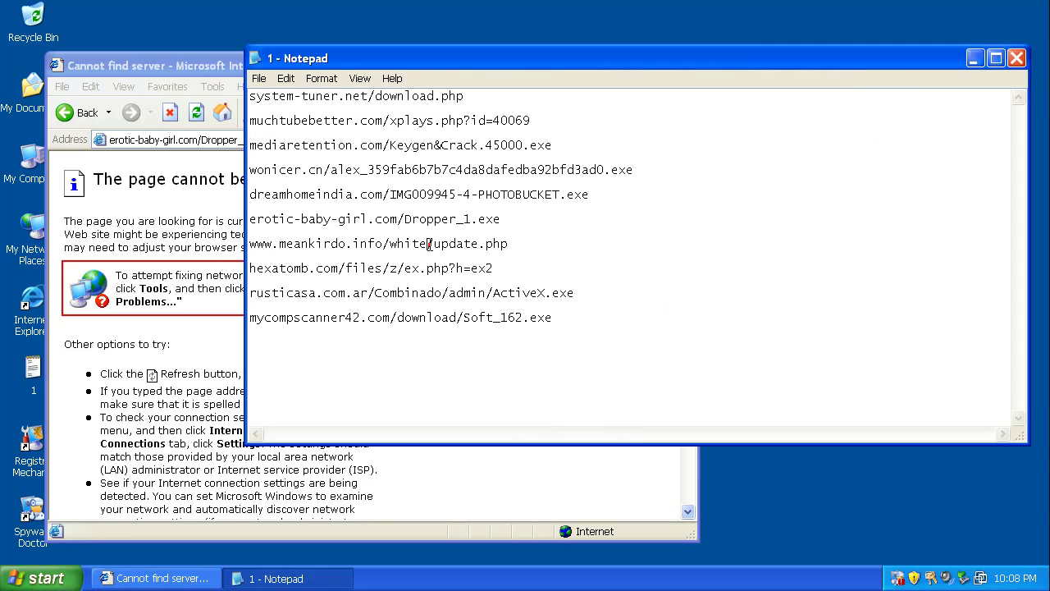
double_click(427, 244)
right_click(427, 244)
left_click(464, 289)
Paste the URL into Internet Explorer's Address bar and load it, then decline the crash report.
left_click(143, 66)
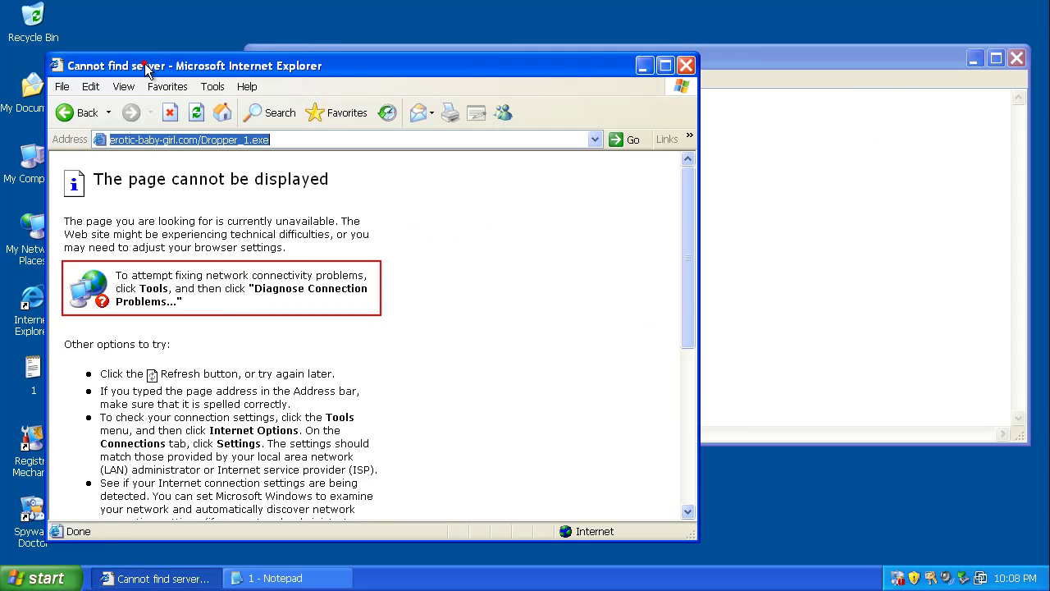
right_click(188, 141)
left_click(217, 199)
key("Return")
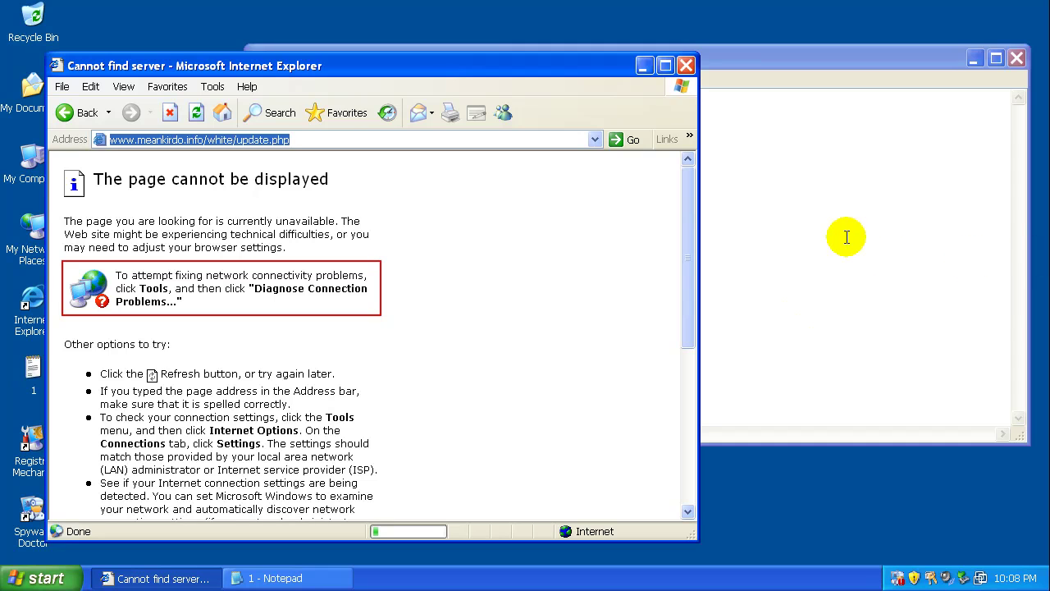
left_click(909, 237)
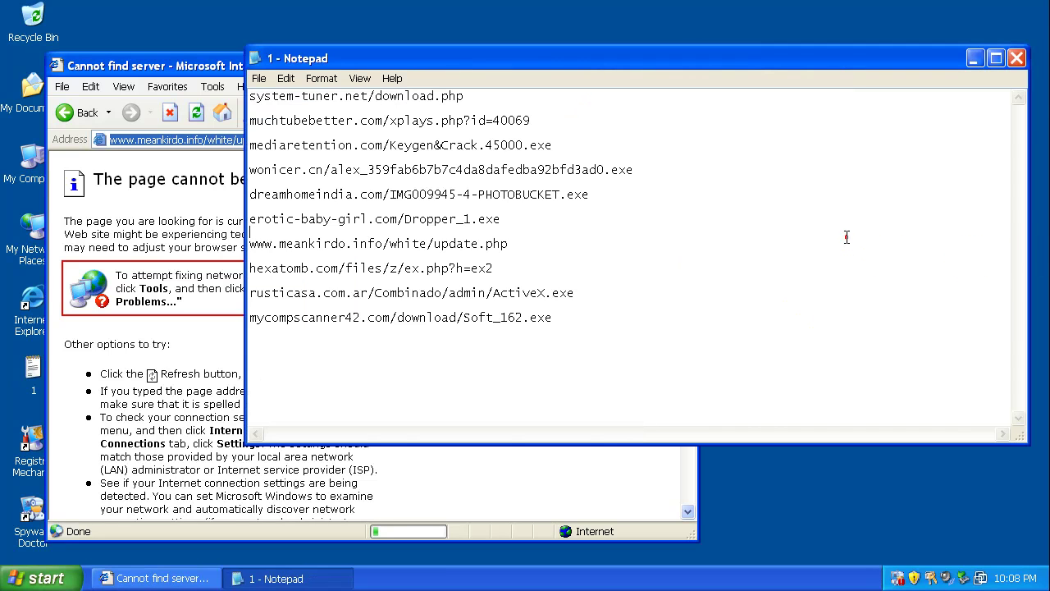
left_click(667, 378)
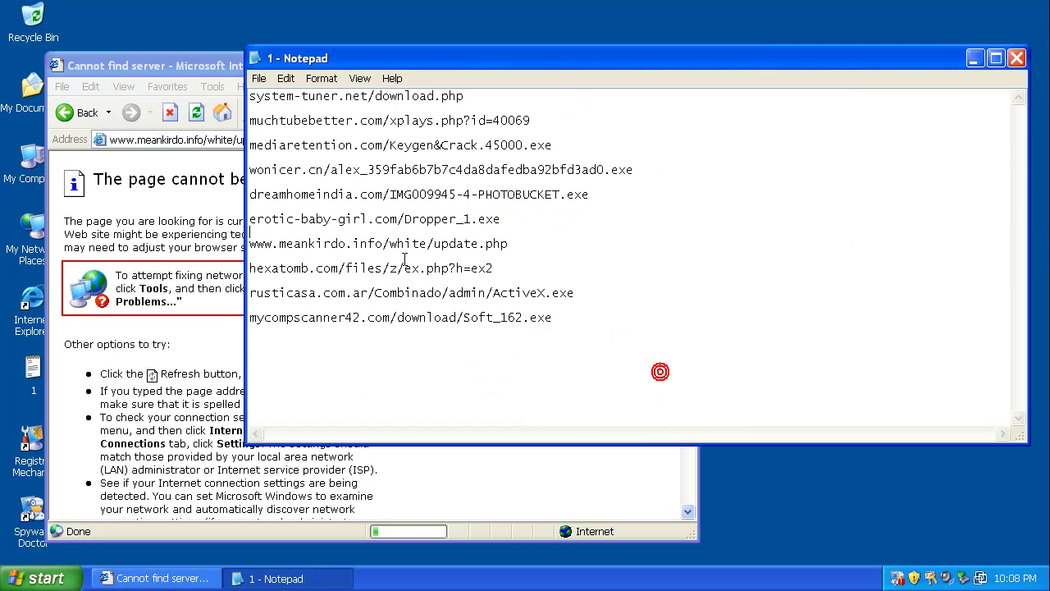
Relaunch Internet Explorer and copy the hexatomb.com/files/z/ex.php?h=ex2 line from Notepad.
left_click(197, 64)
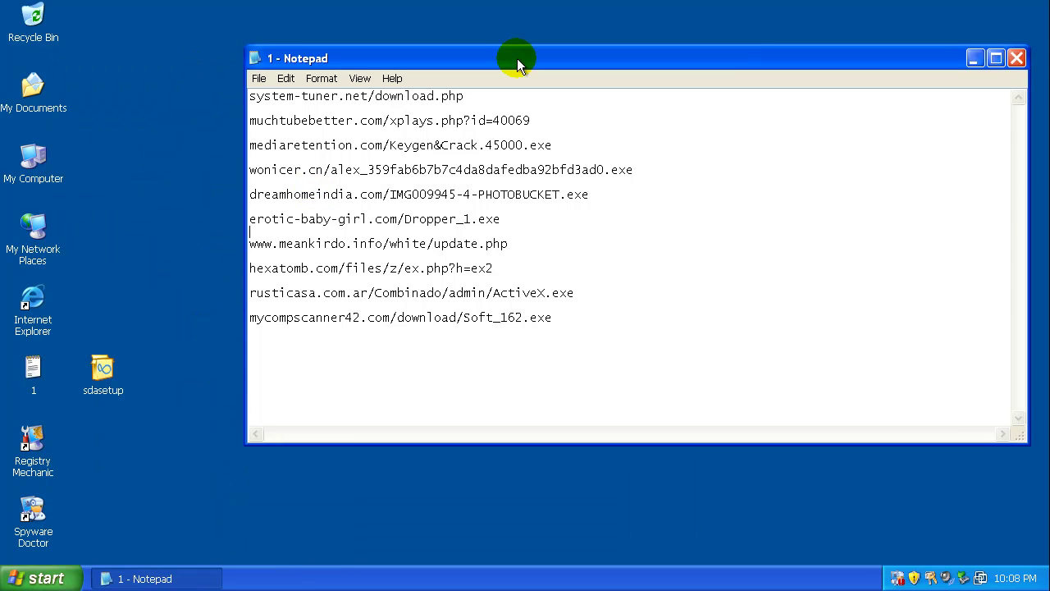
left_click(32, 305)
left_click(709, 245)
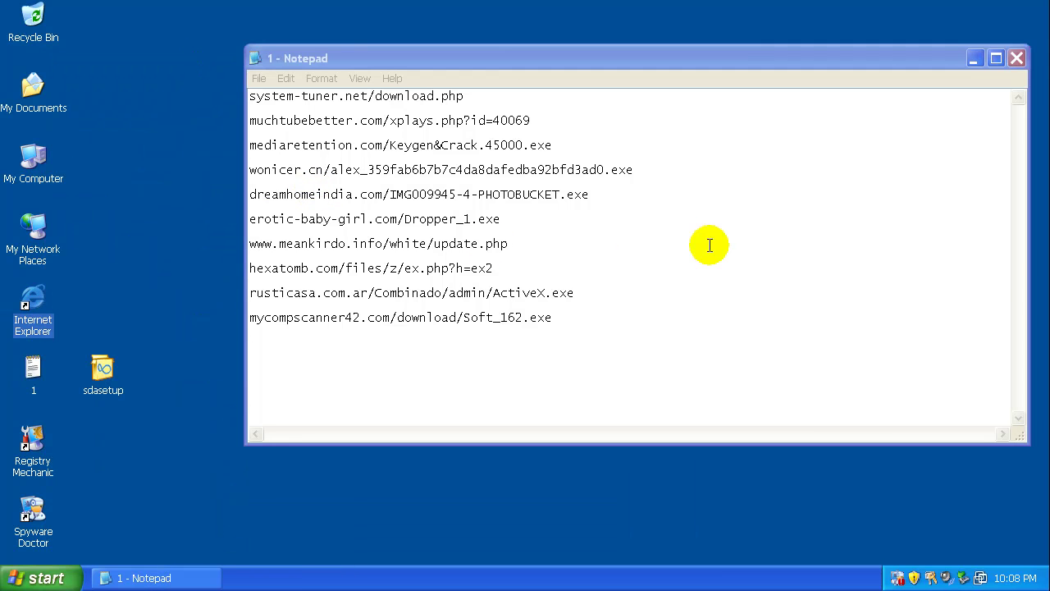
double_click(384, 269)
right_click(384, 269)
left_click(434, 320)
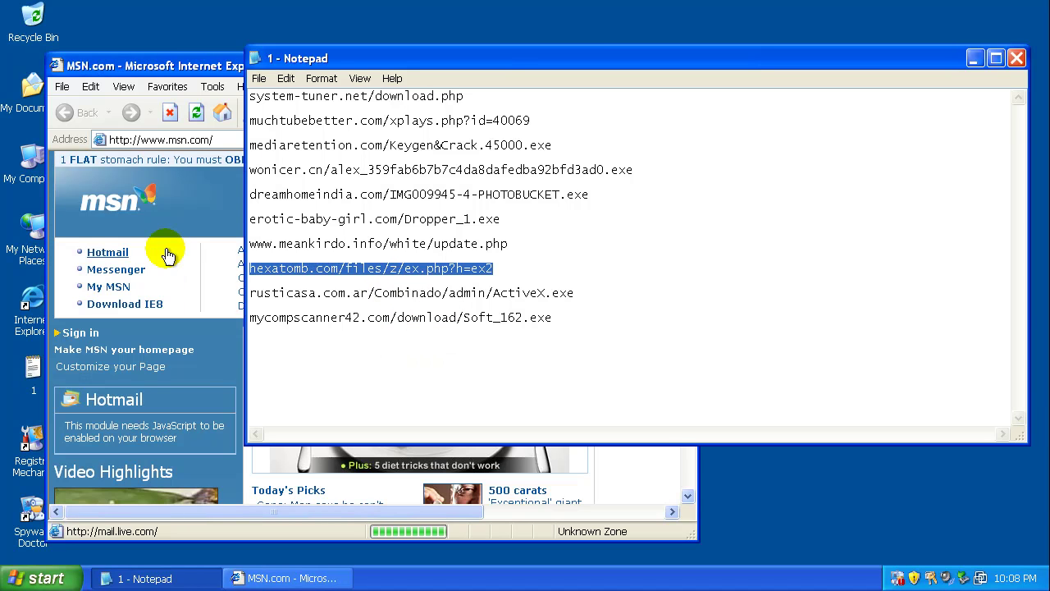
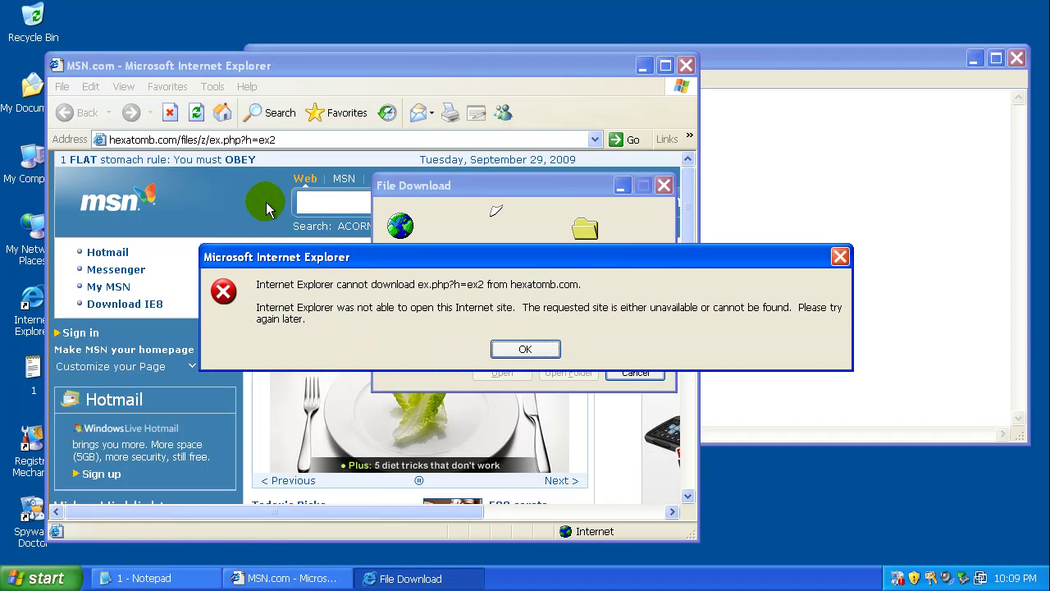
Dismiss the dead hexatomb link error and copy the rusticasa.com.ar ActiveX.exe URL from Notepad.
left_click(527, 350)
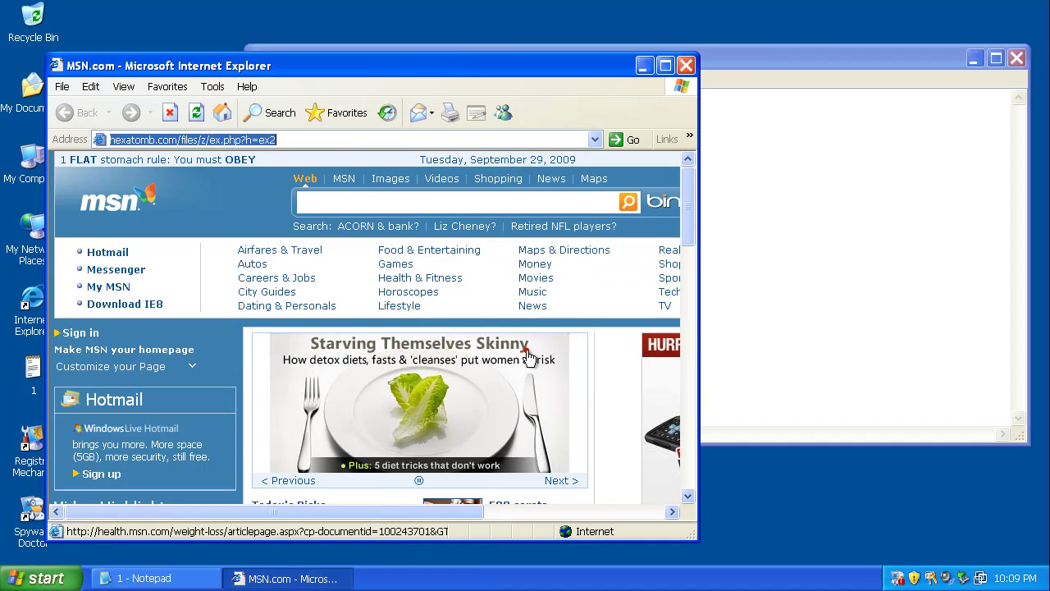
left_click(722, 293)
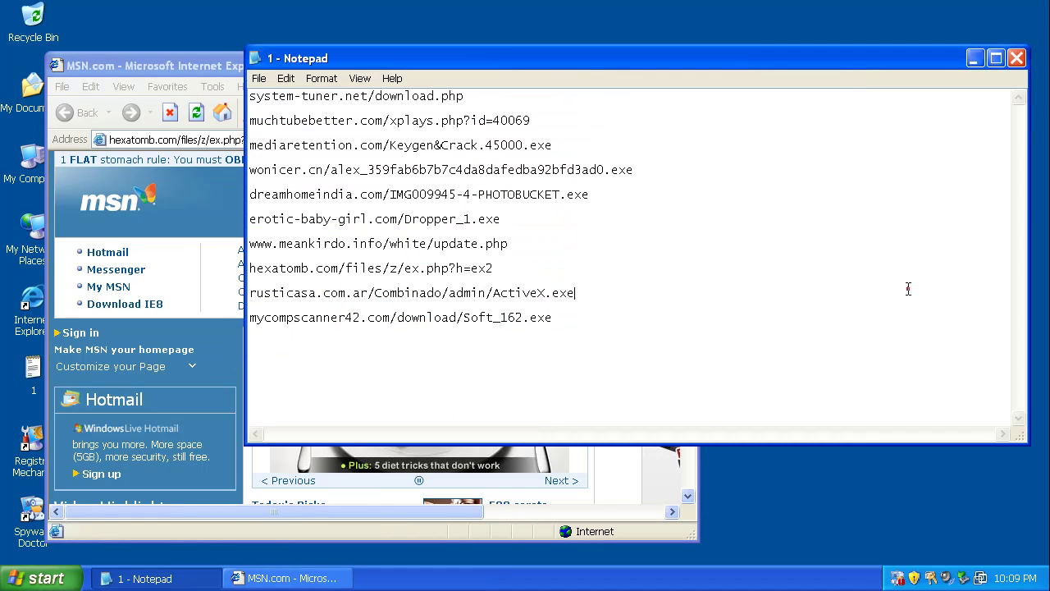
double_click(403, 293)
right_click(406, 297)
left_click(453, 344)
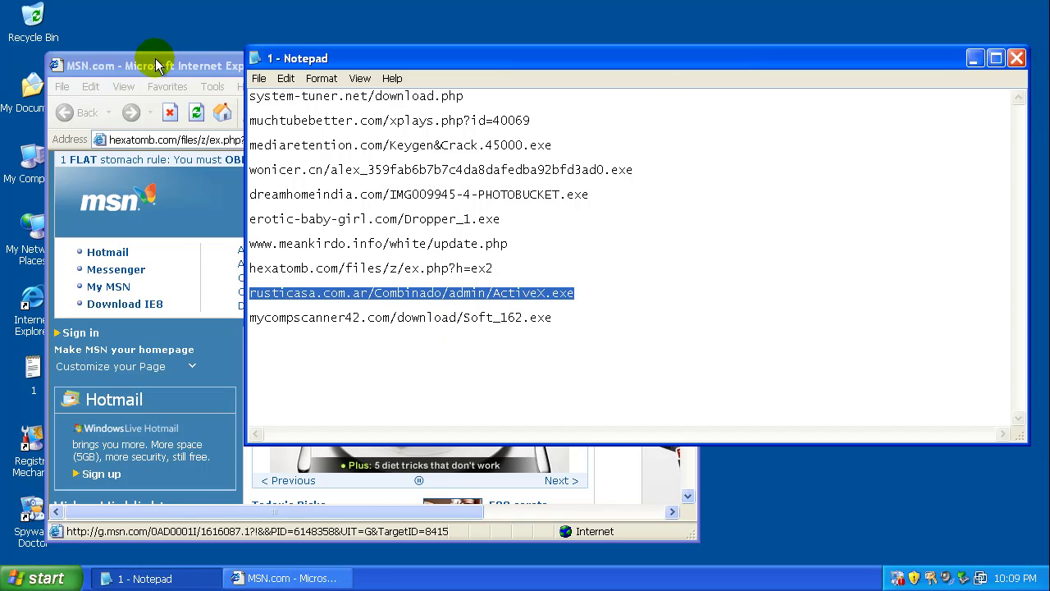
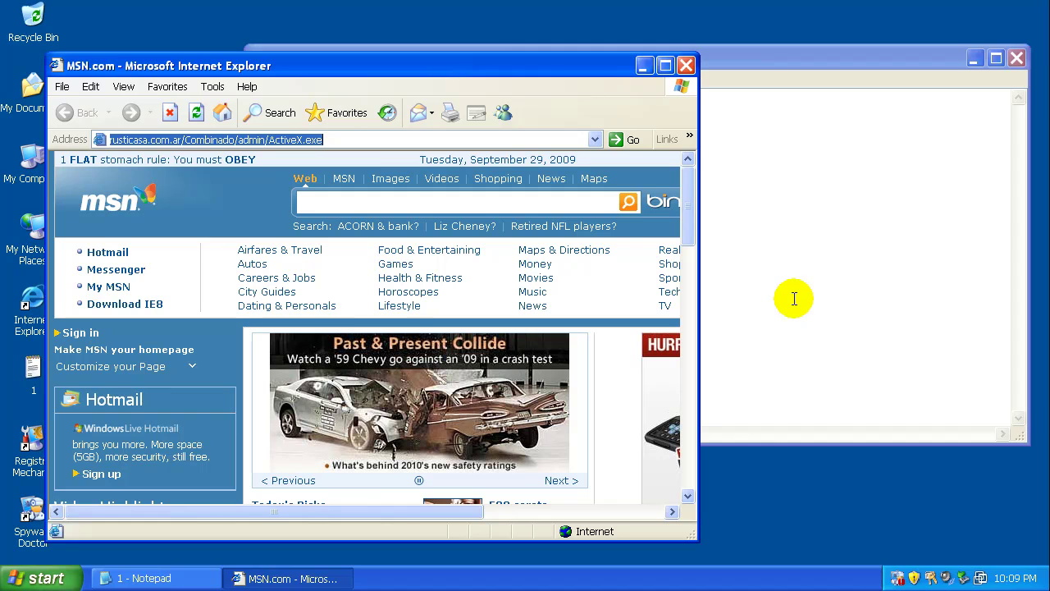
Copy the last Notepad URL, mycompscanner42.com/download/Soft_162.exe.
left_click(794, 299)
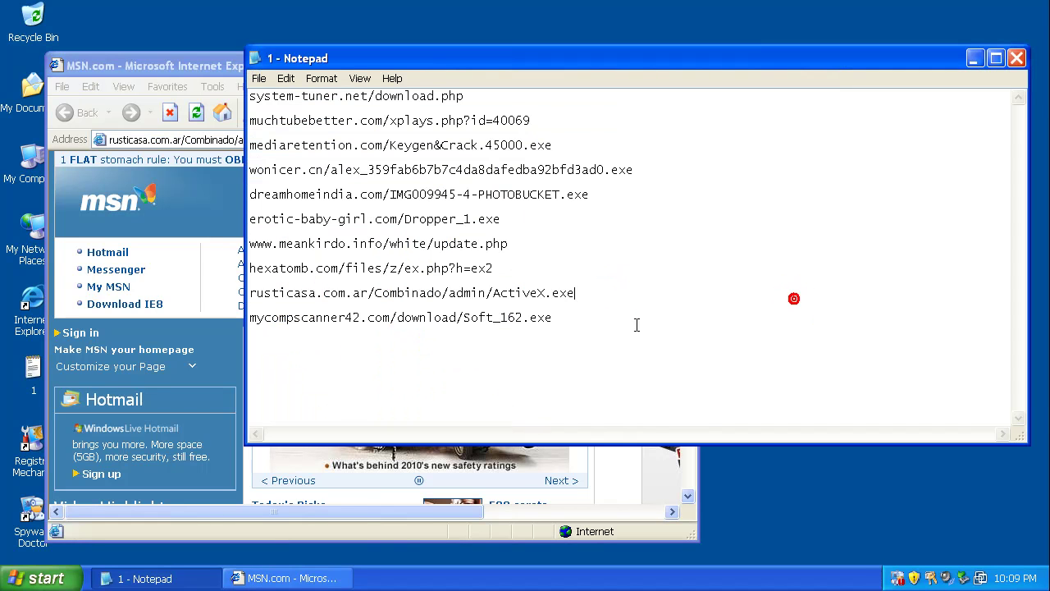
double_click(446, 315)
right_click(449, 333)
left_click(493, 356)
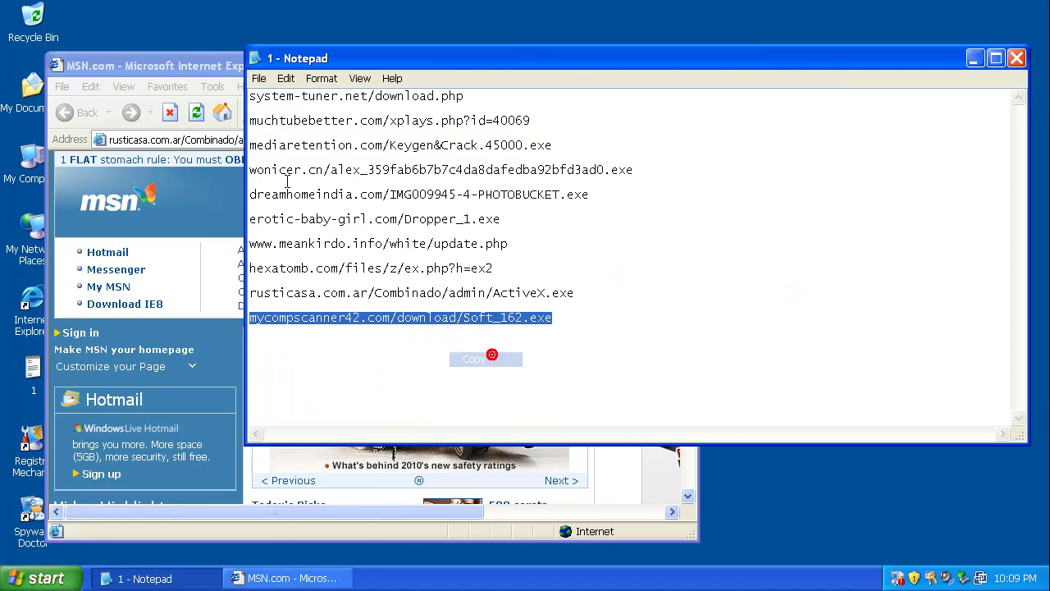
Paste mycompscanner42.com/download/Soft_162.exe into Internet Explorer's address bar and load it.
right_click(182, 142)
key("Escape")
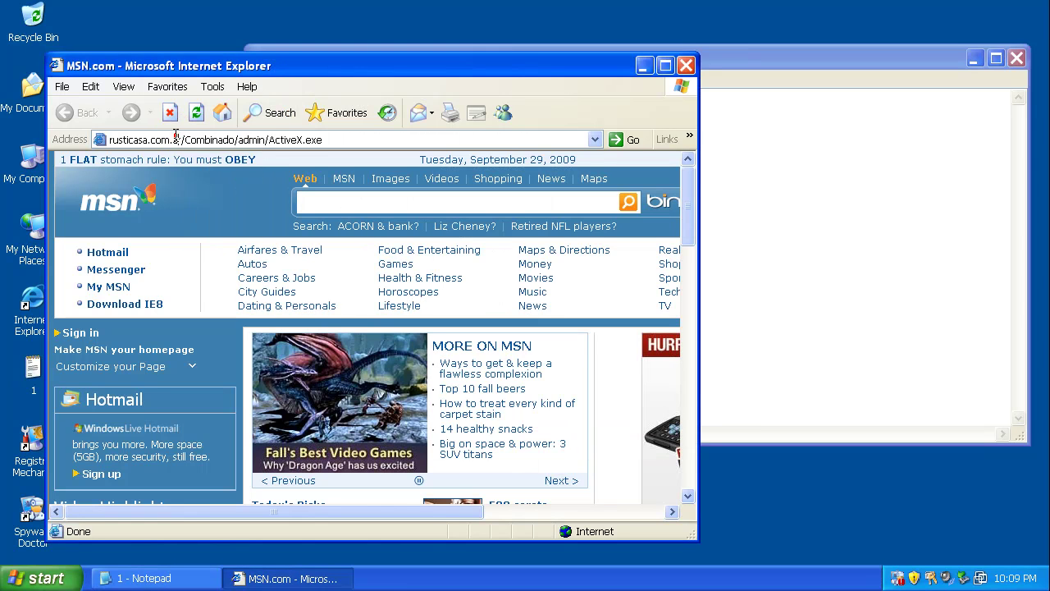
left_click(174, 138)
right_click(175, 138)
left_click(235, 194)
key("Return")
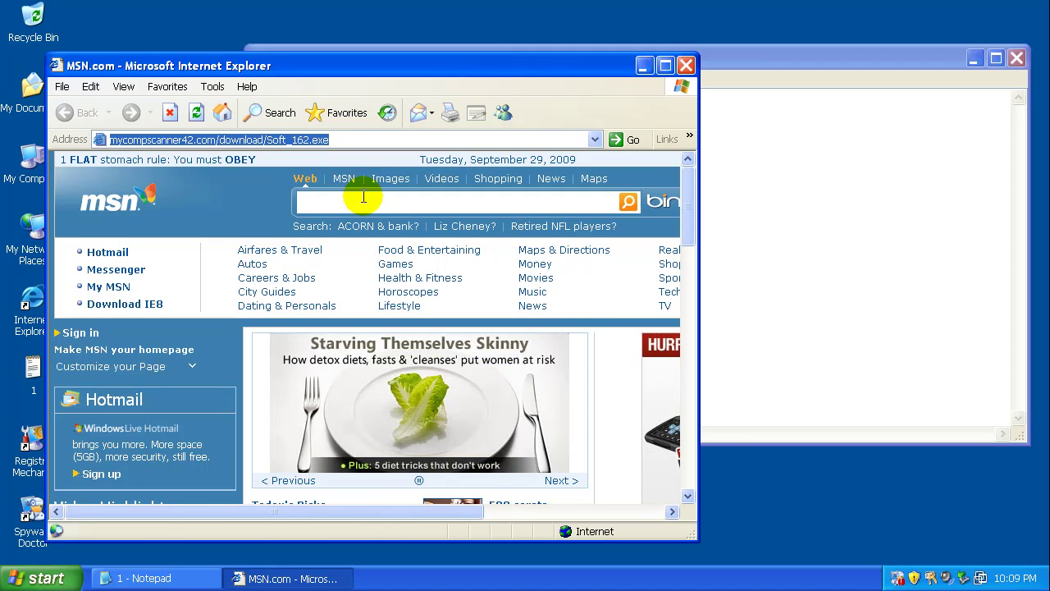
Delete every URL from the Notepad list, then minimize Notepad to show Internet Explorer.
left_click(779, 66)
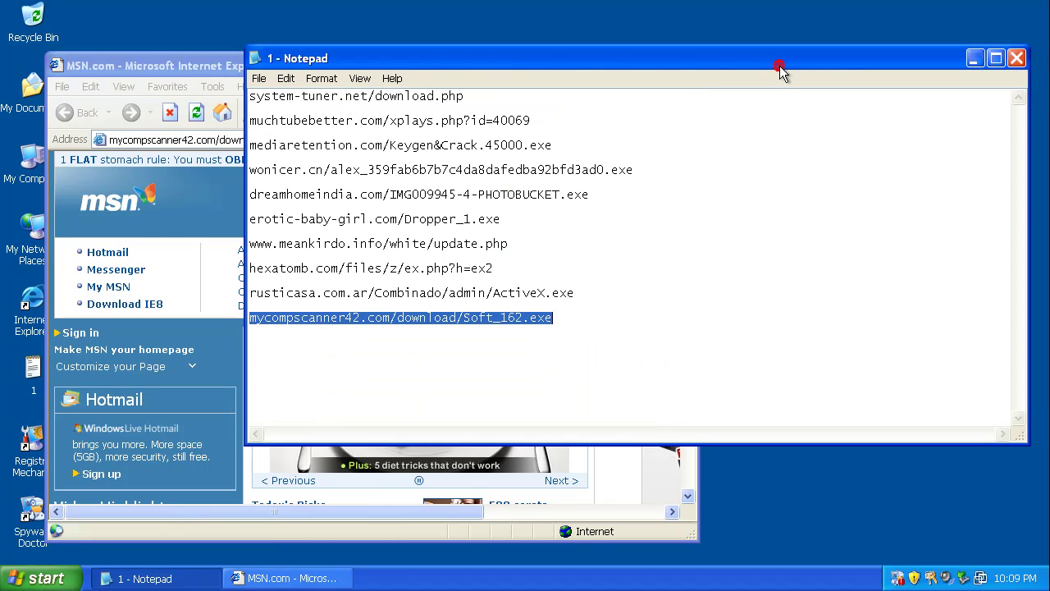
left_click_drag(609, 345, 197, 42)
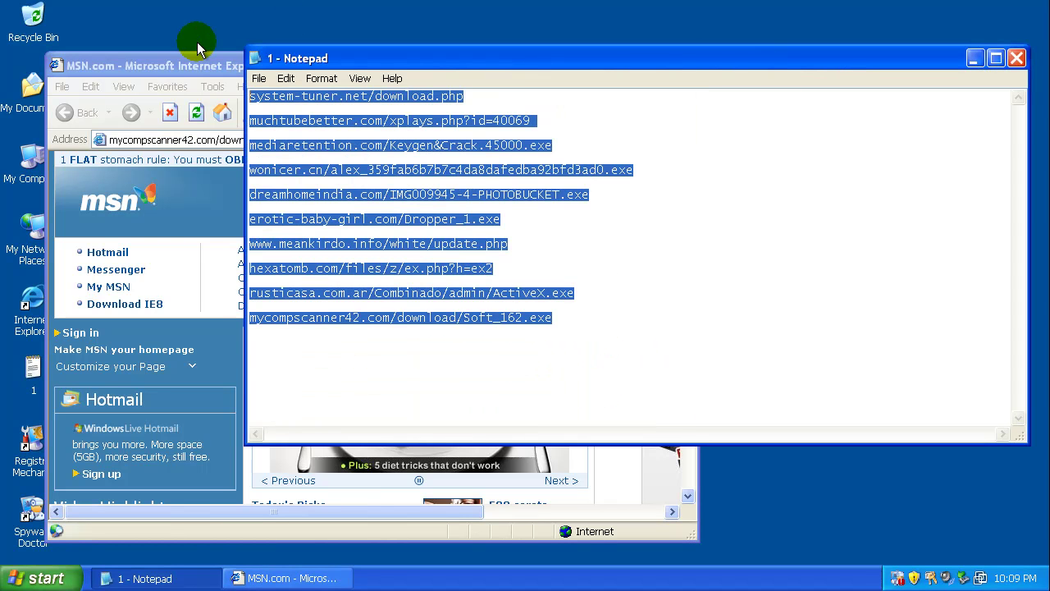
key("Delete")
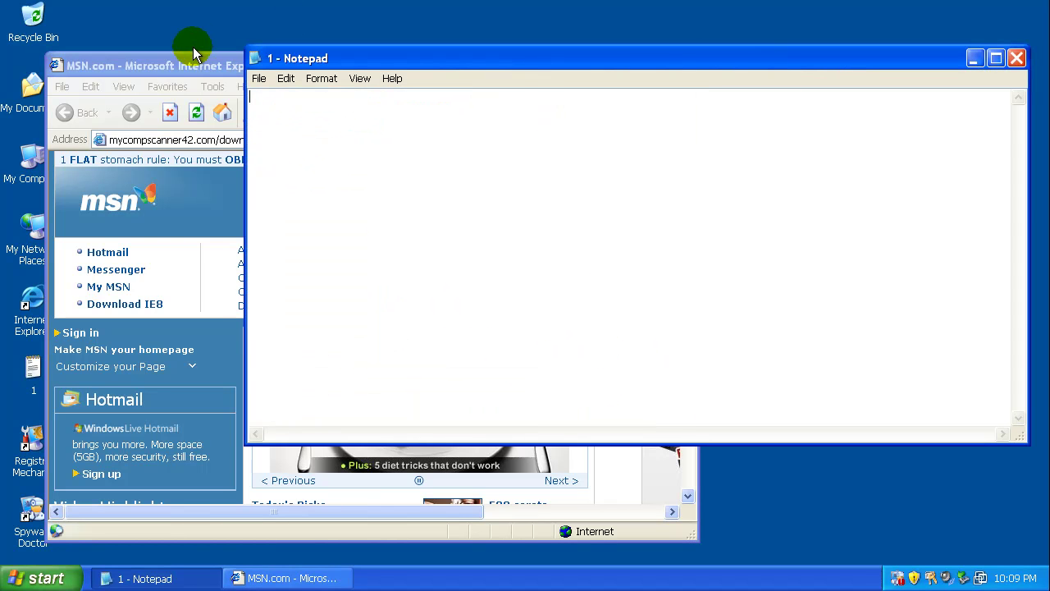
left_click(160, 577)
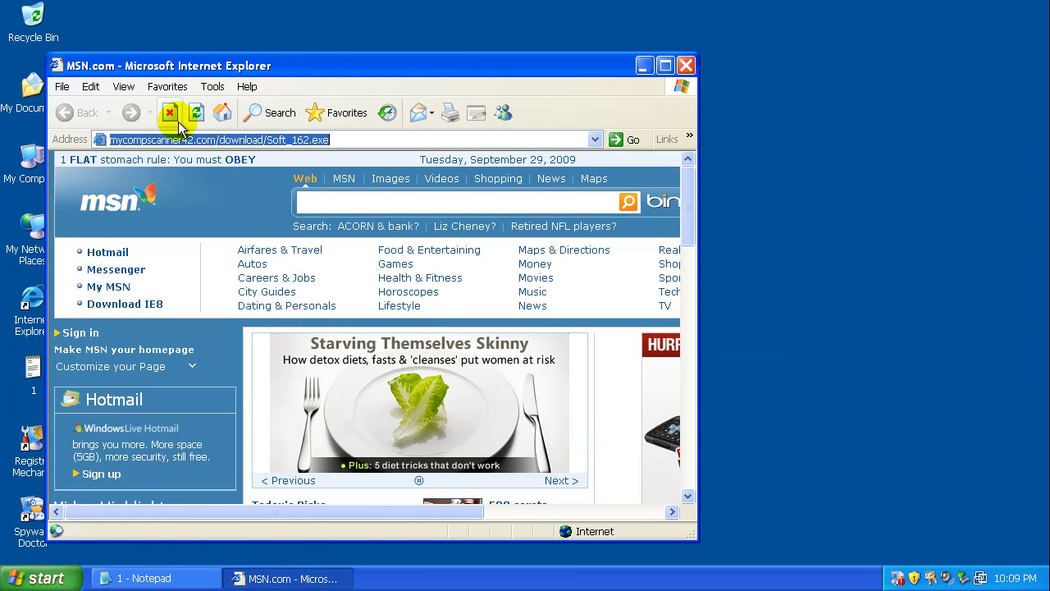